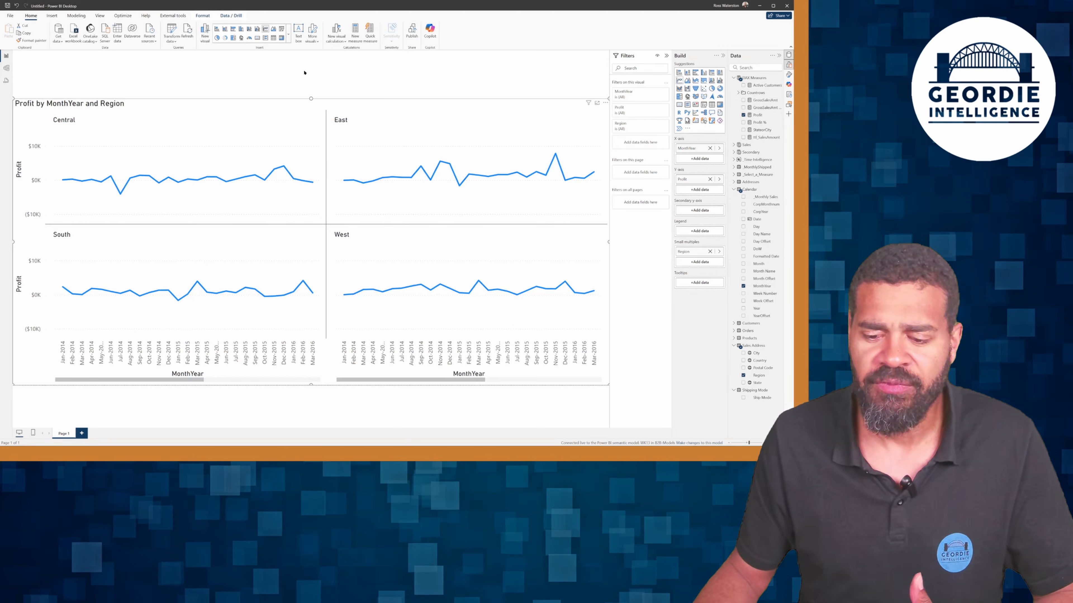
Step: Insert a rectangle shape and size it to cover the whole Profit by MonthYear and Region chart
{"action": "left_click", "coordinate": [779, 56]}
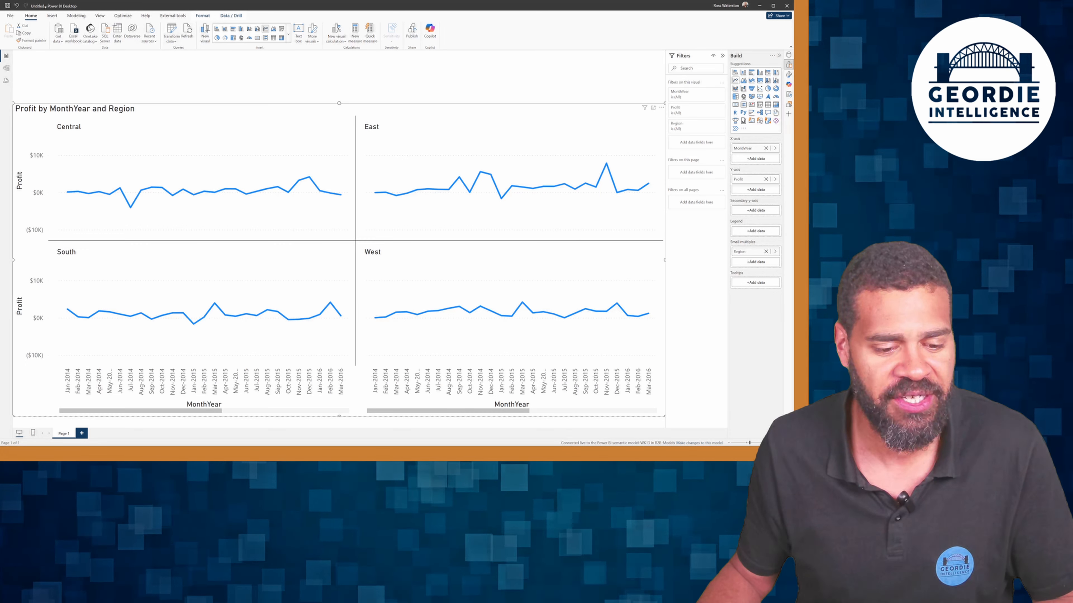
{"action": "left_click", "coordinate": [52, 15]}
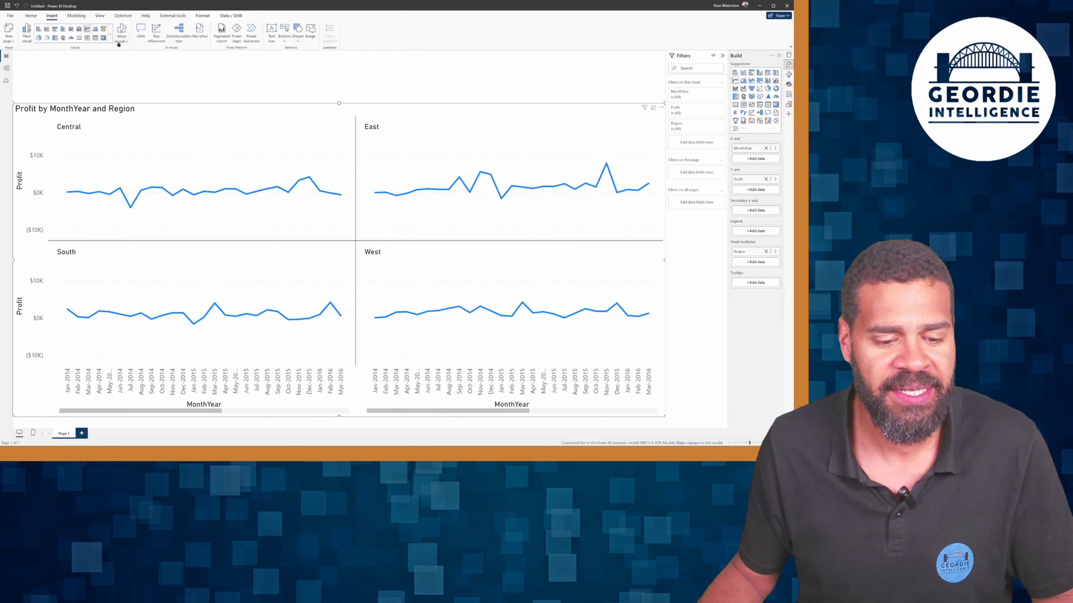
{"action": "left_click", "coordinate": [298, 41]}
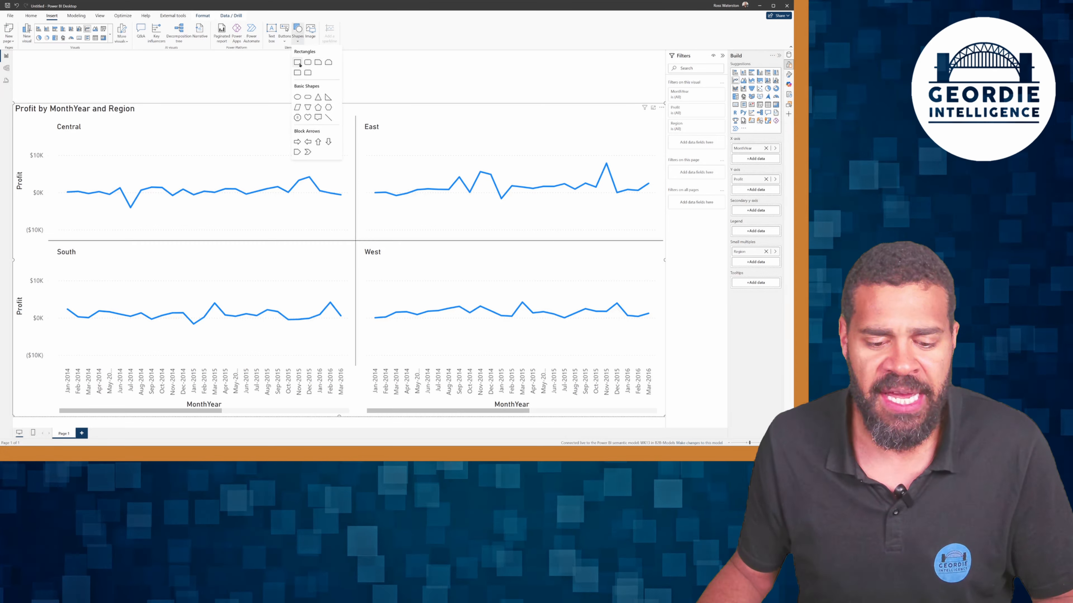
{"action": "left_click_drag", "start_coordinate": [104, 143], "coordinate": [28, 123]}
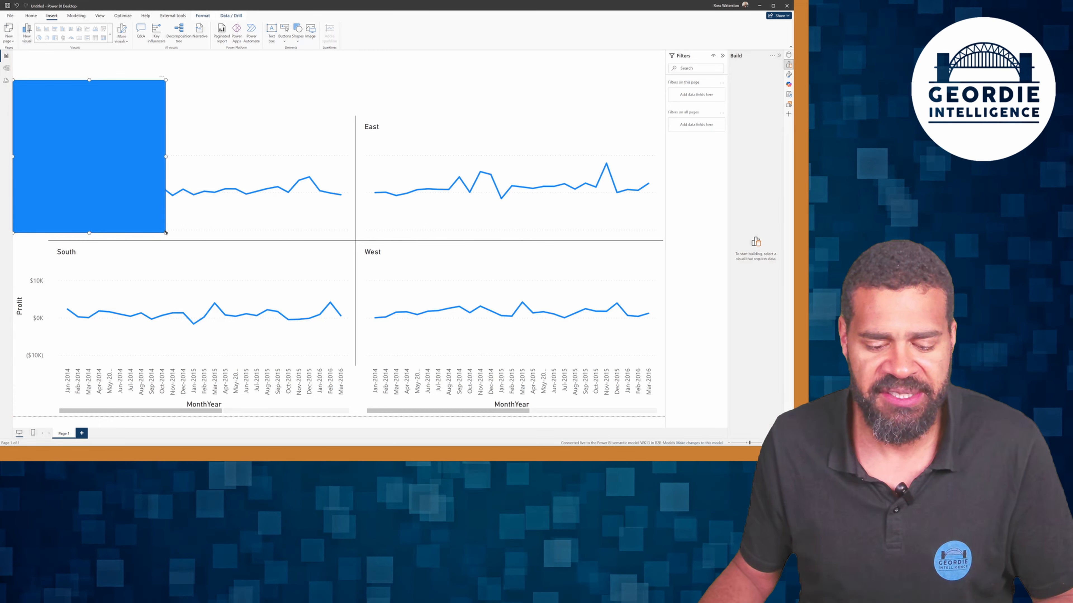
{"action": "left_click_drag", "start_coordinate": [166, 232], "coordinate": [672, 427]}
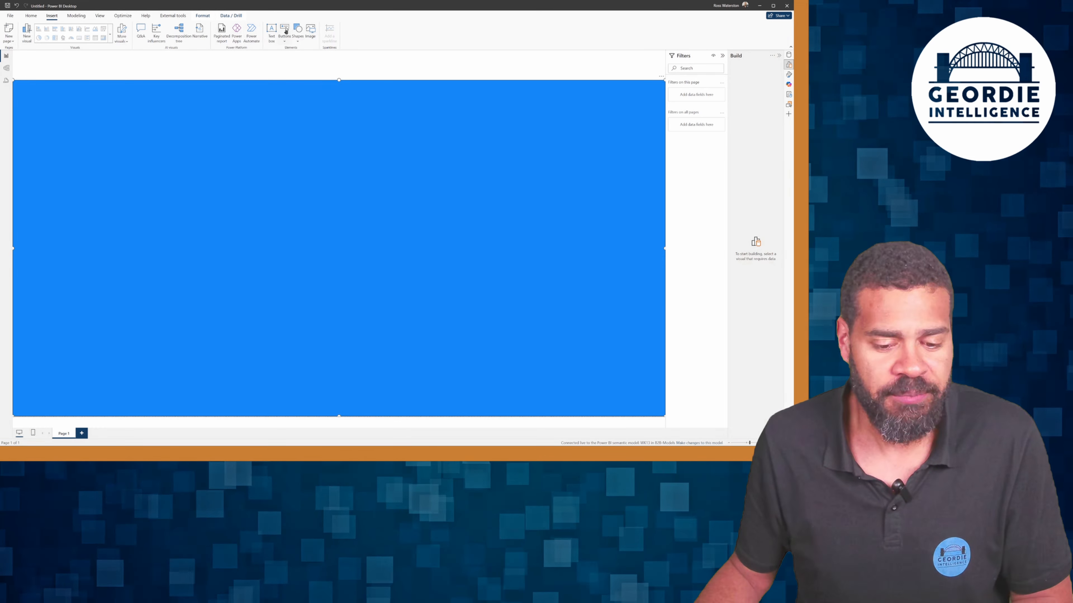
Step: Insert a blank button and enlarge it to cover the entire report page
{"action": "left_click", "coordinate": [304, 41]}
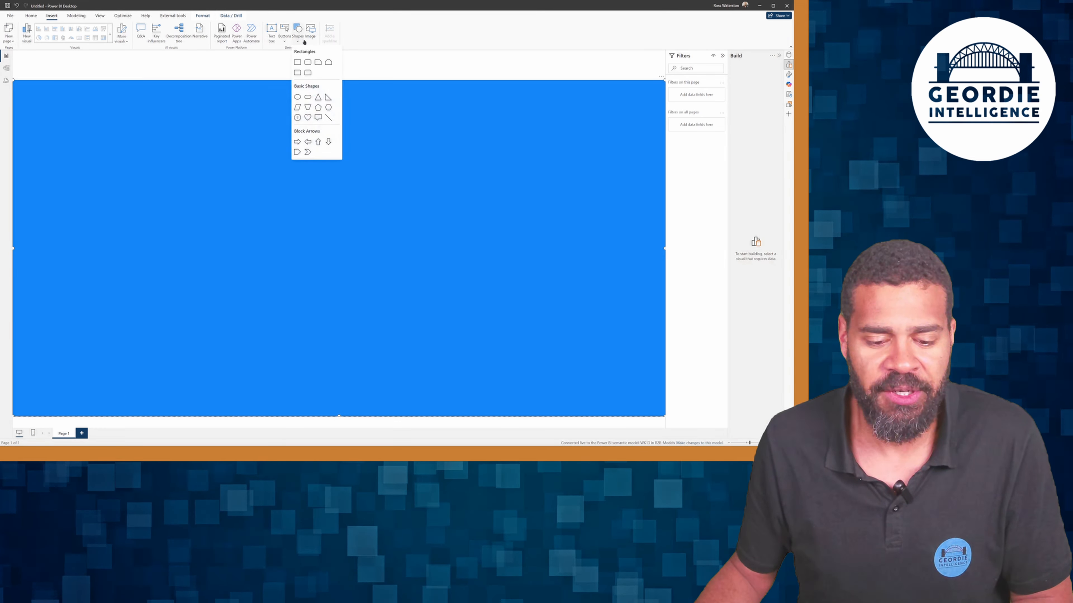
{"action": "left_click", "coordinate": [284, 40]}
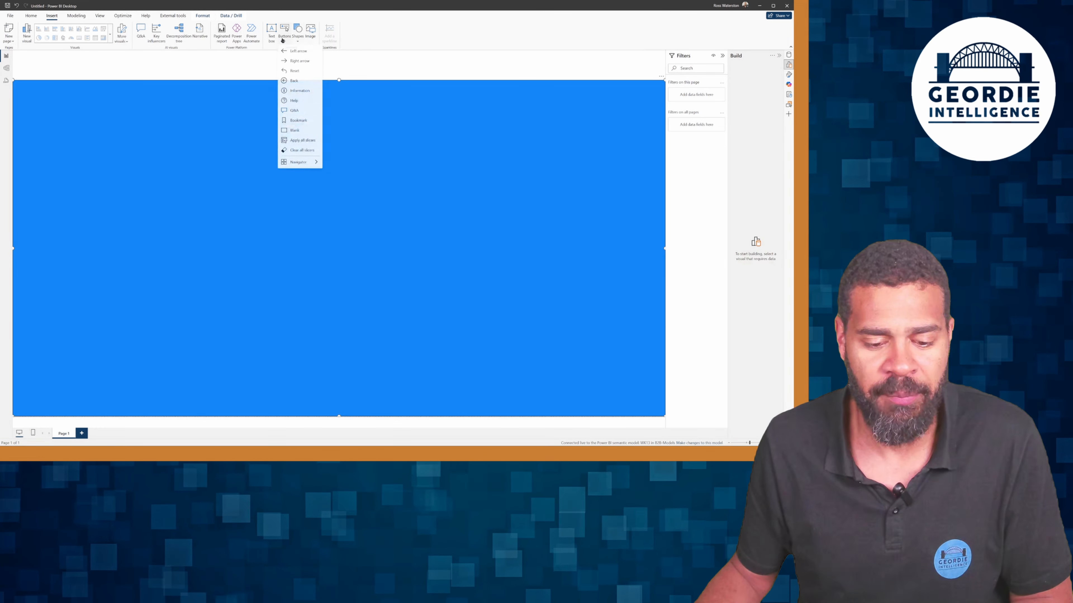
{"action": "left_click", "coordinate": [294, 131]}
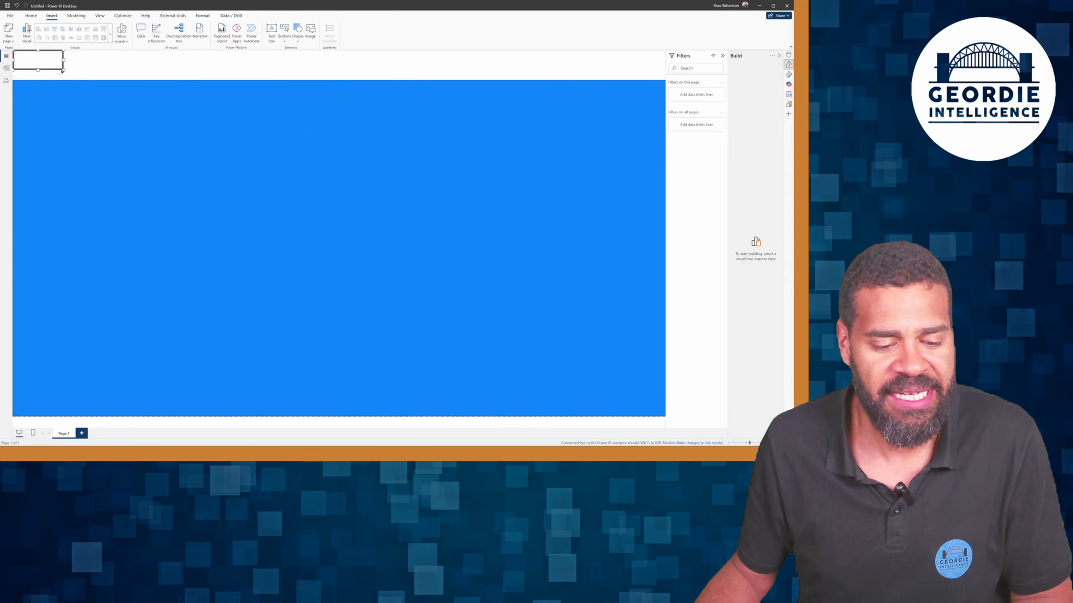
{"action": "left_click_drag", "start_coordinate": [63, 70], "coordinate": [665, 416]}
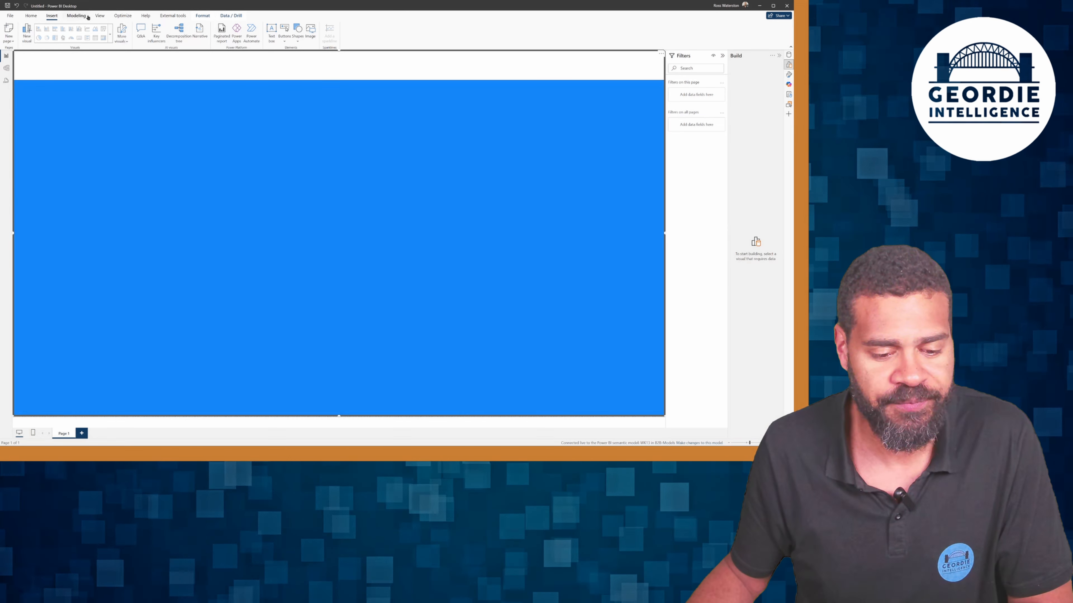
Step: Show the page's layer order and group the blank button with the rectangle shape
{"action": "left_click", "coordinate": [100, 15]}
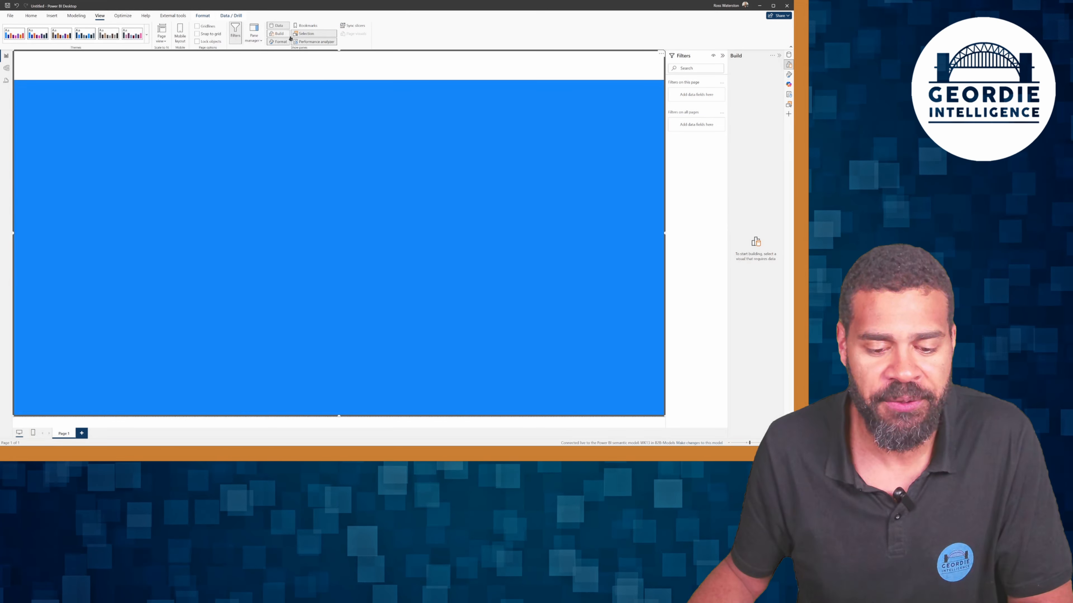
{"action": "left_click", "coordinate": [312, 34]}
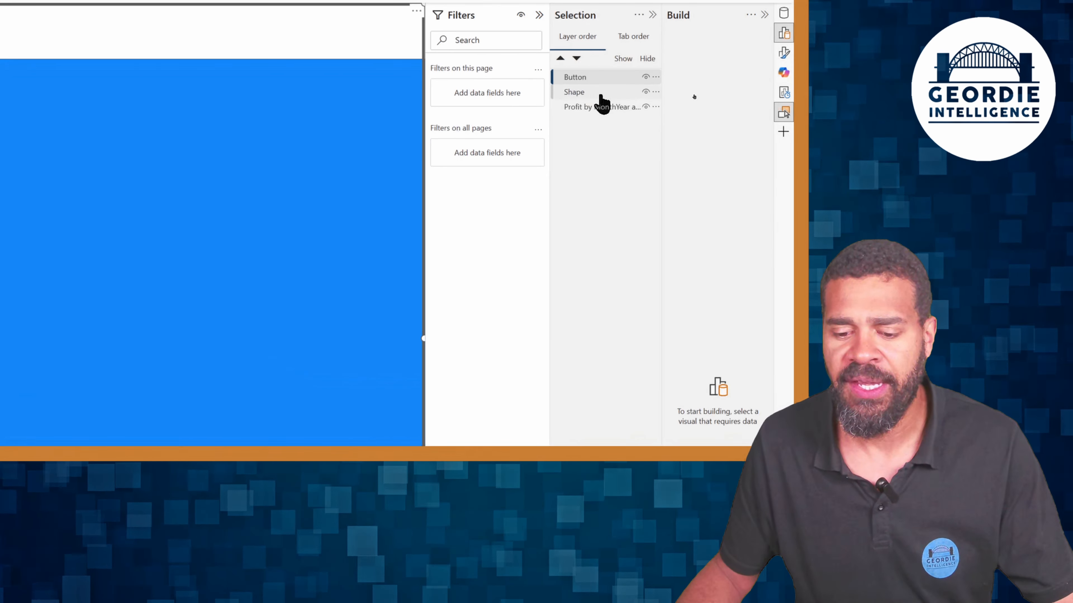
{"action": "left_click", "coordinate": [594, 95]}
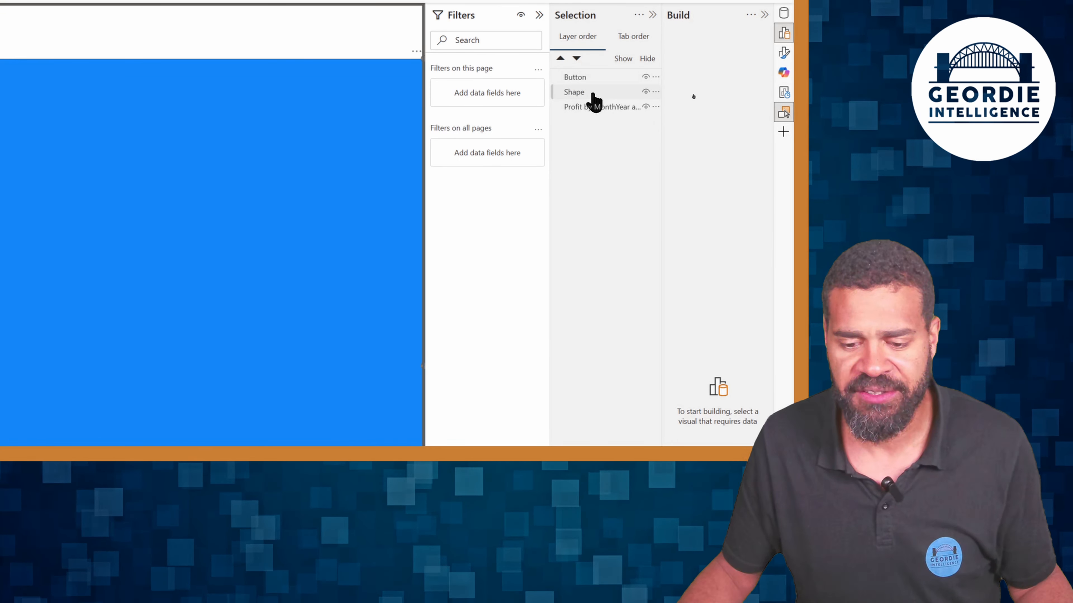
{"action": "left_click", "coordinate": [594, 80], "text": "ctrl"}
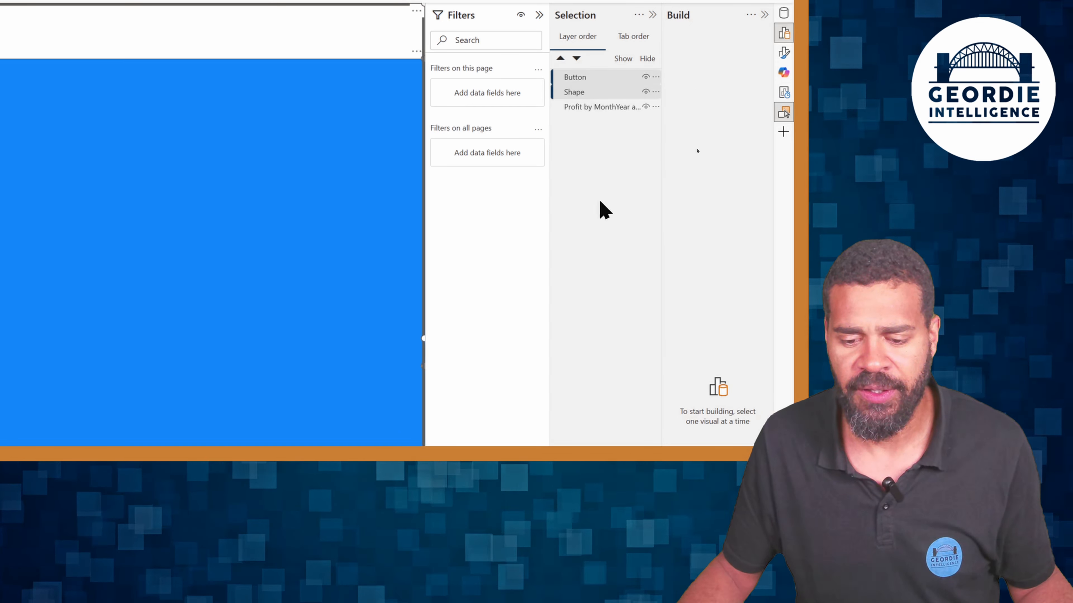
{"action": "left_click", "coordinate": [605, 89], "text": "ctrl"}
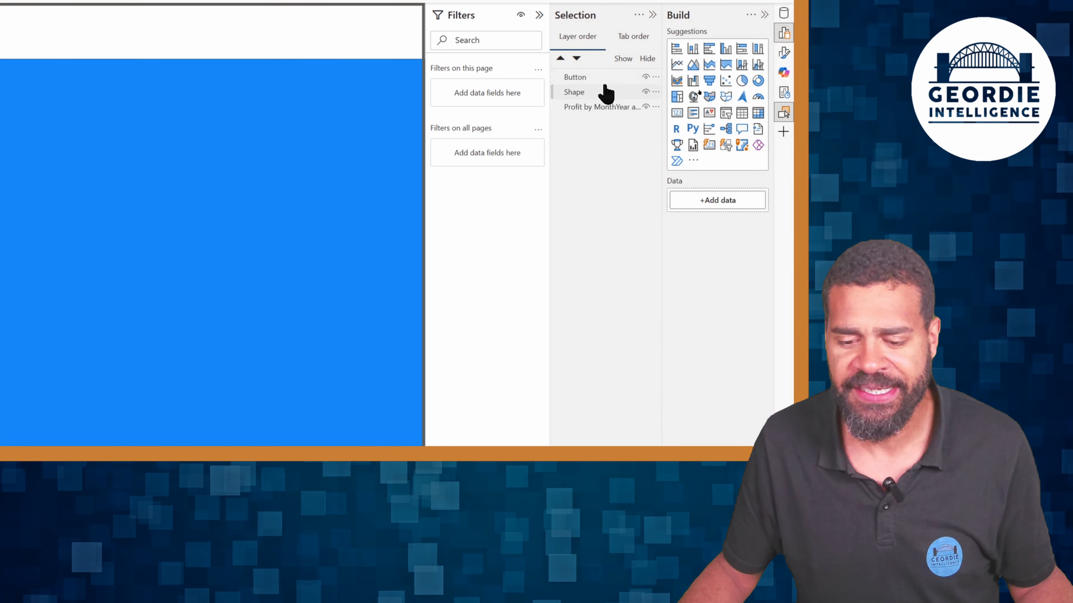
{"action": "left_click", "coordinate": [585, 92], "text": "ctrl"}
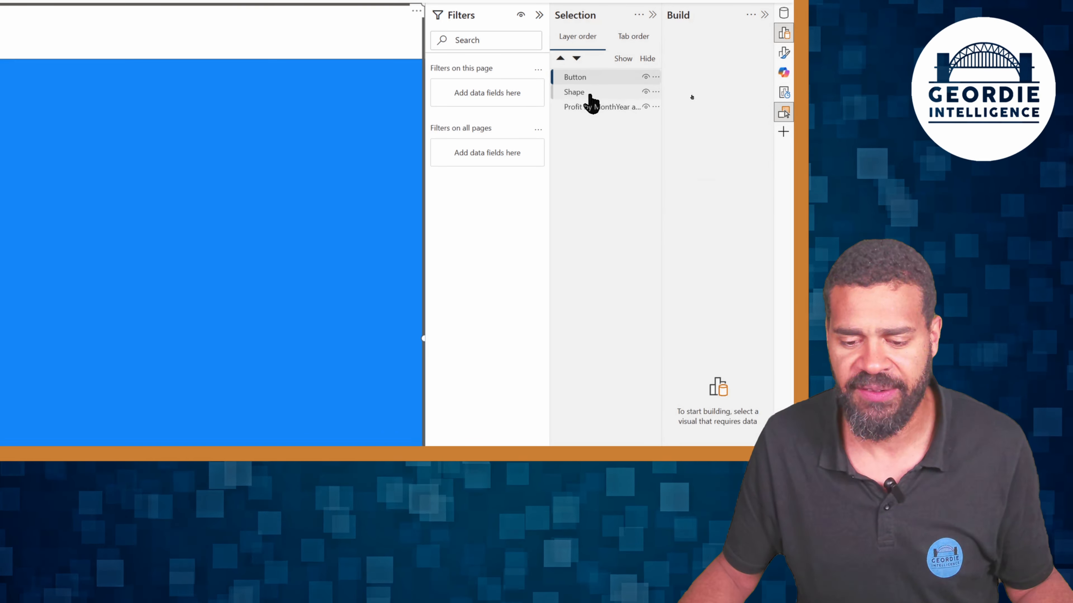
{"action": "left_click", "coordinate": [585, 88], "text": "ctrl"}
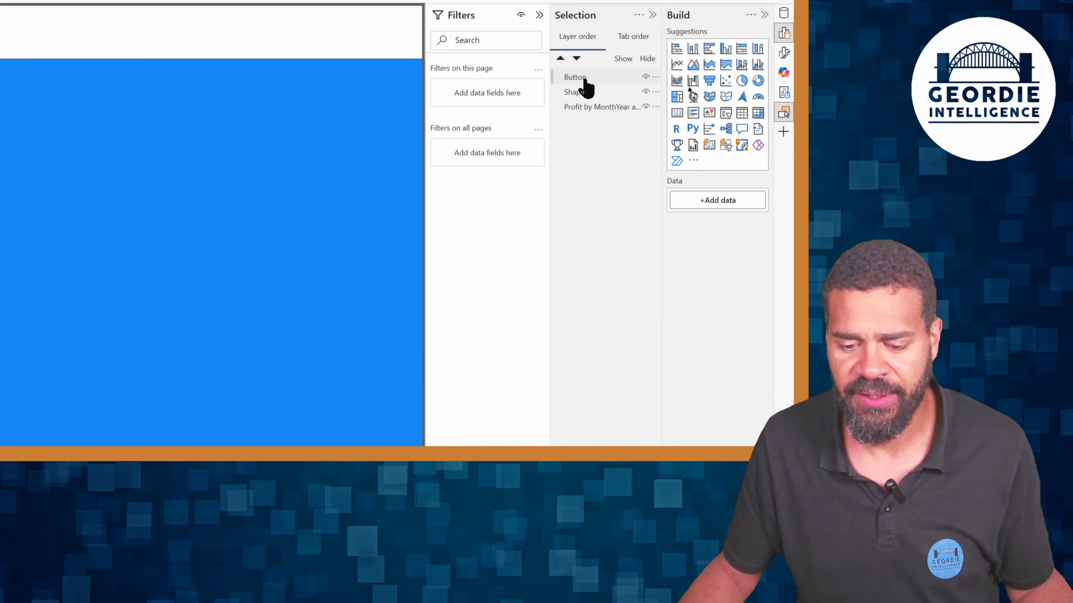
{"action": "left_click", "coordinate": [576, 92], "text": "ctrl"}
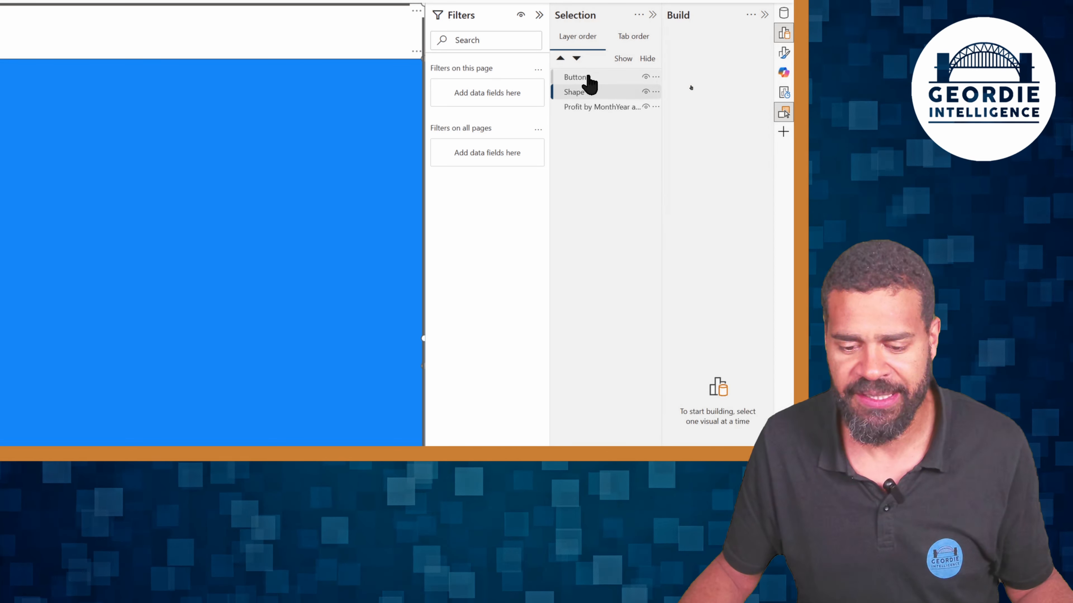
{"action": "right_click", "coordinate": [589, 77]}
{"action": "mouse_move", "coordinate": [678, 91]}
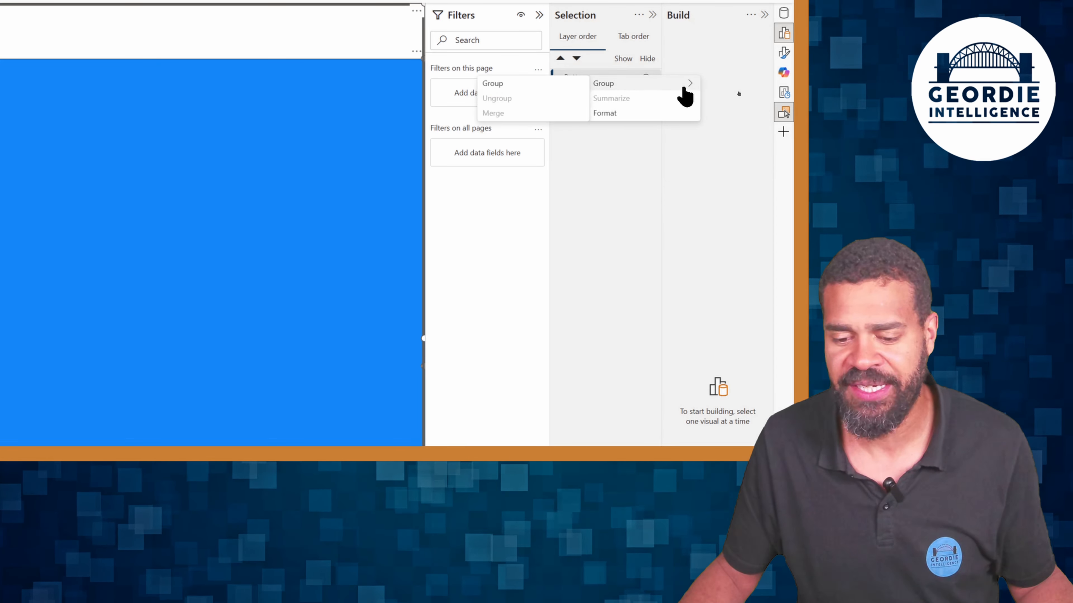
{"action": "left_click", "coordinate": [519, 85]}
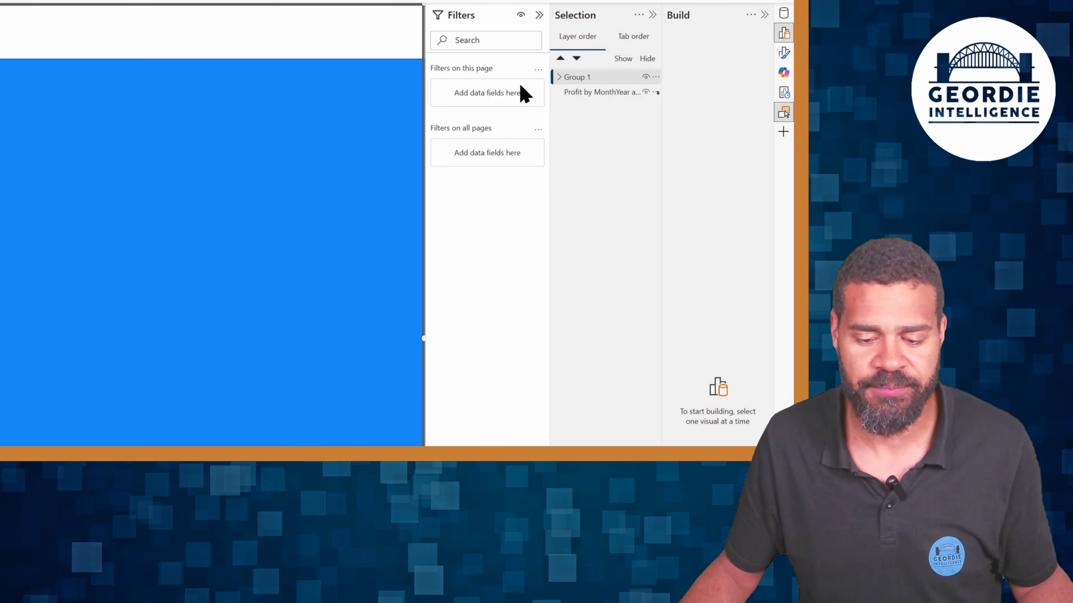
Step: Rename the new group of the button and shape as End User Documentation
{"action": "double_click", "coordinate": [608, 79]}
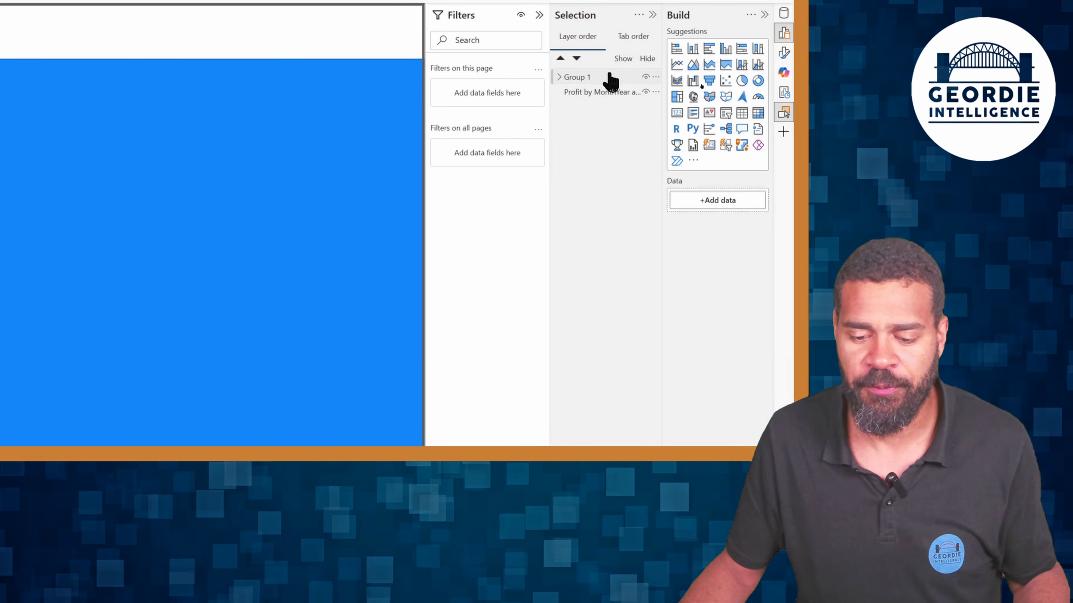
{"action": "type", "text": "Help"}
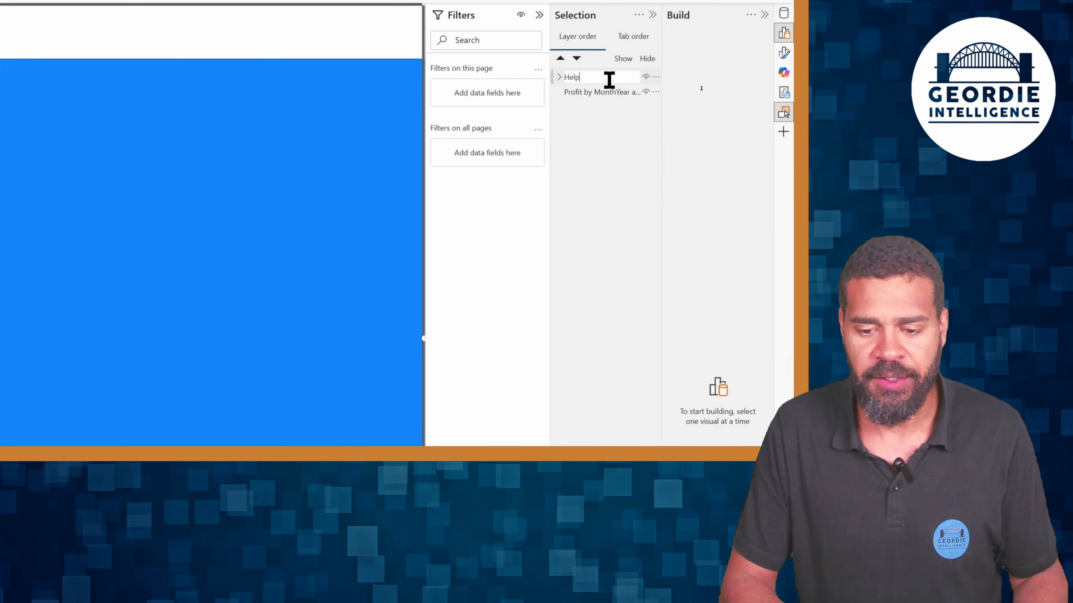
{"action": "key", "text": "BackSpace"}
{"action": "key", "text": "BackSpace"}
{"action": "key", "text": "BackSpace"}
{"action": "key", "text": "BackSpace"}
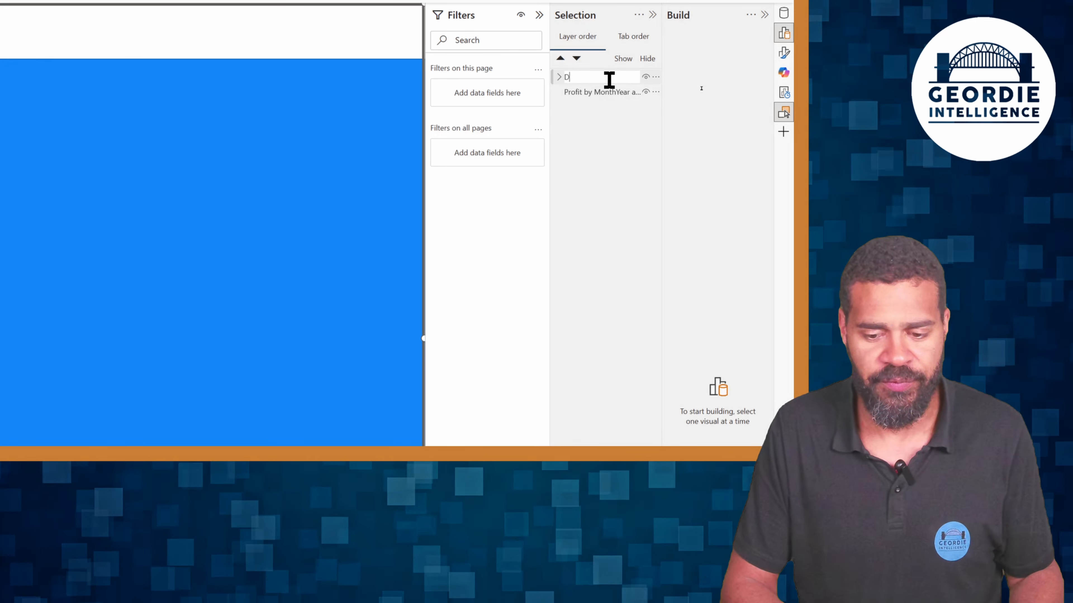
{"action": "type", "text": "End User Do"}
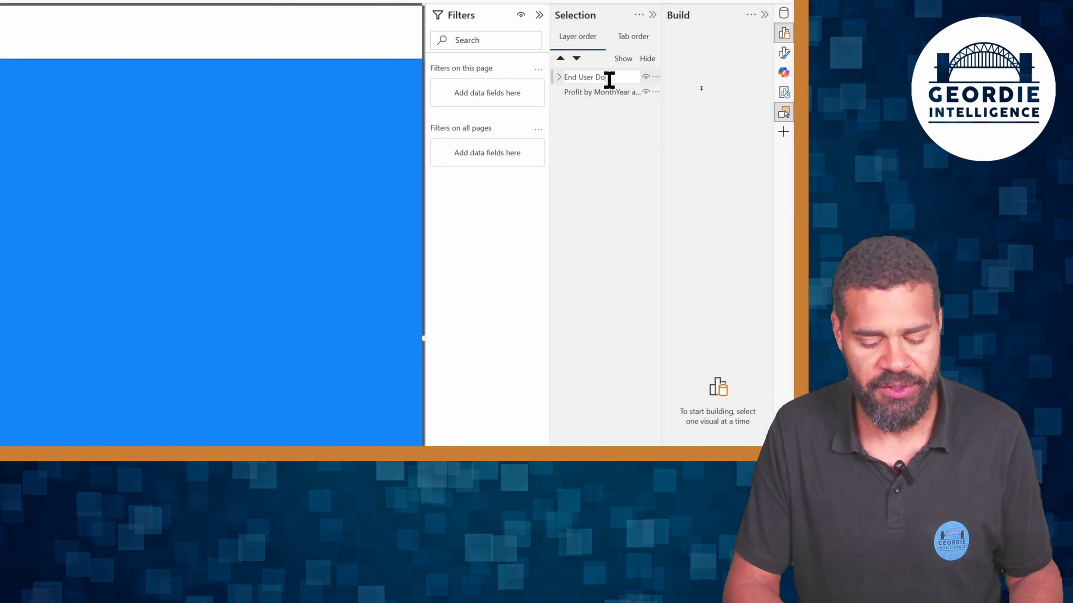
{"action": "type", "text": "cumentation"}
{"action": "key", "text": "Return"}
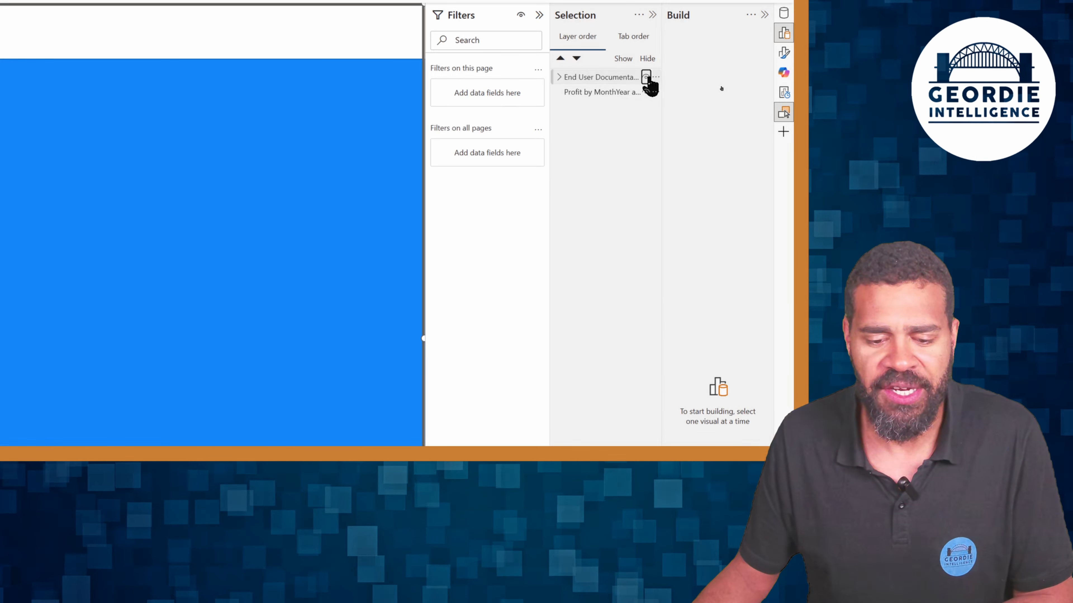
Step: Toggle the End User Documentation group's visibility to test it, leaving the group hidden
{"action": "left_click", "coordinate": [646, 78]}
{"action": "left_click", "coordinate": [646, 77]}
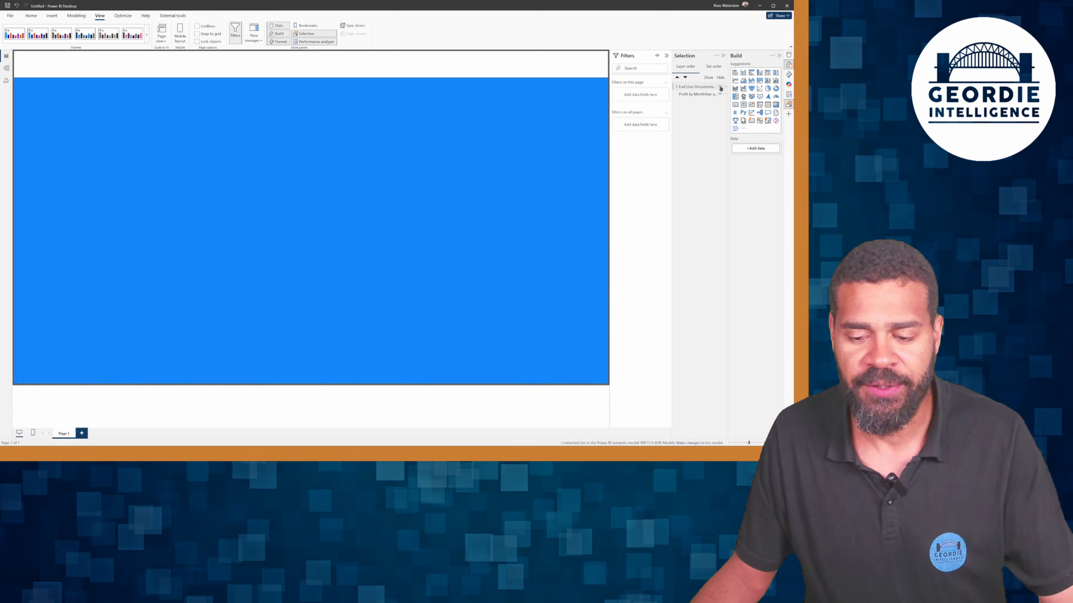
{"action": "left_click", "coordinate": [720, 87]}
{"action": "left_click", "coordinate": [720, 88]}
{"action": "left_click", "coordinate": [720, 87]}
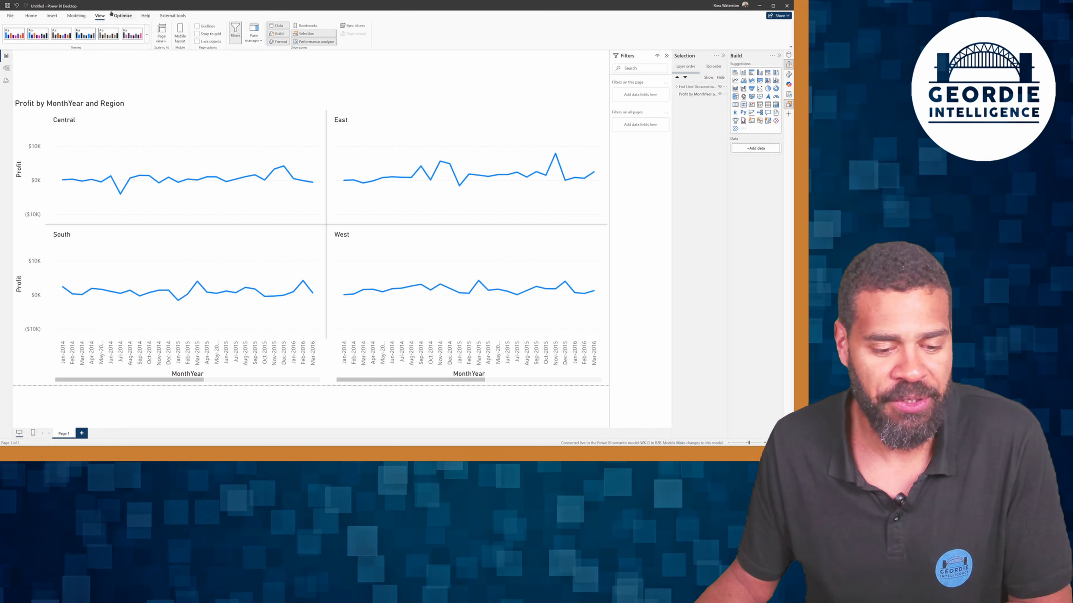
Step: Insert a Help button and place it, enlarged to a square, in the upper-right corner of the report page
{"action": "left_click", "coordinate": [31, 16]}
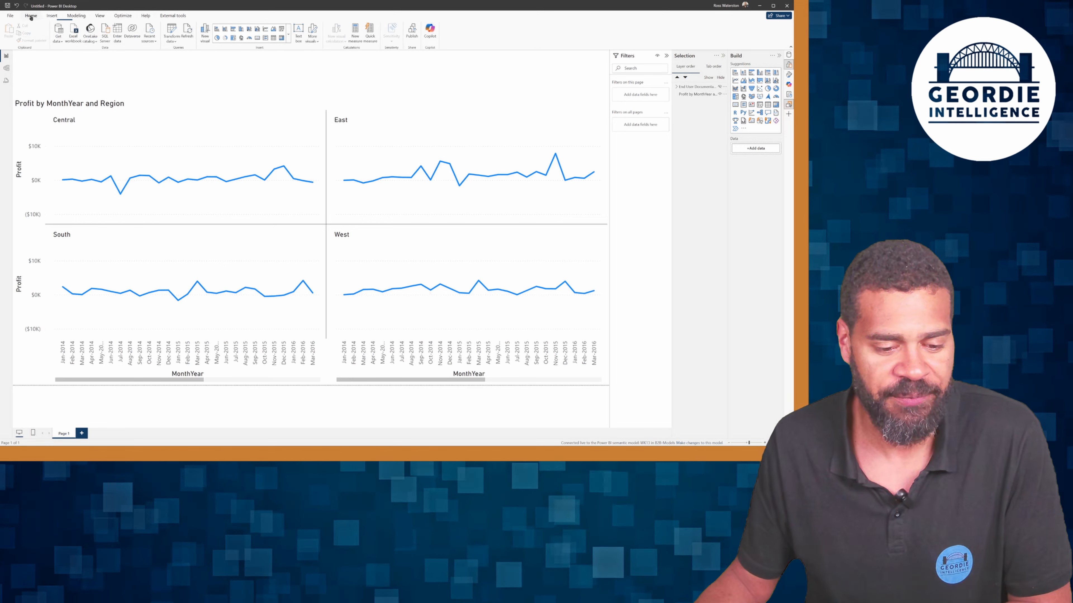
{"action": "left_click", "coordinate": [51, 15]}
{"action": "left_click", "coordinate": [284, 37]}
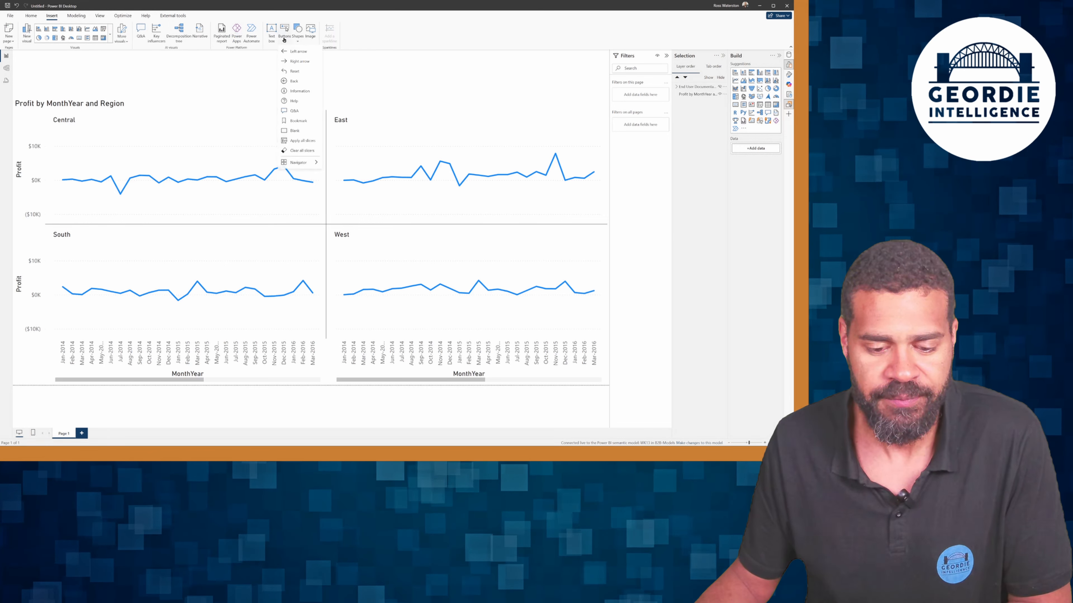
{"action": "left_click", "coordinate": [296, 102]}
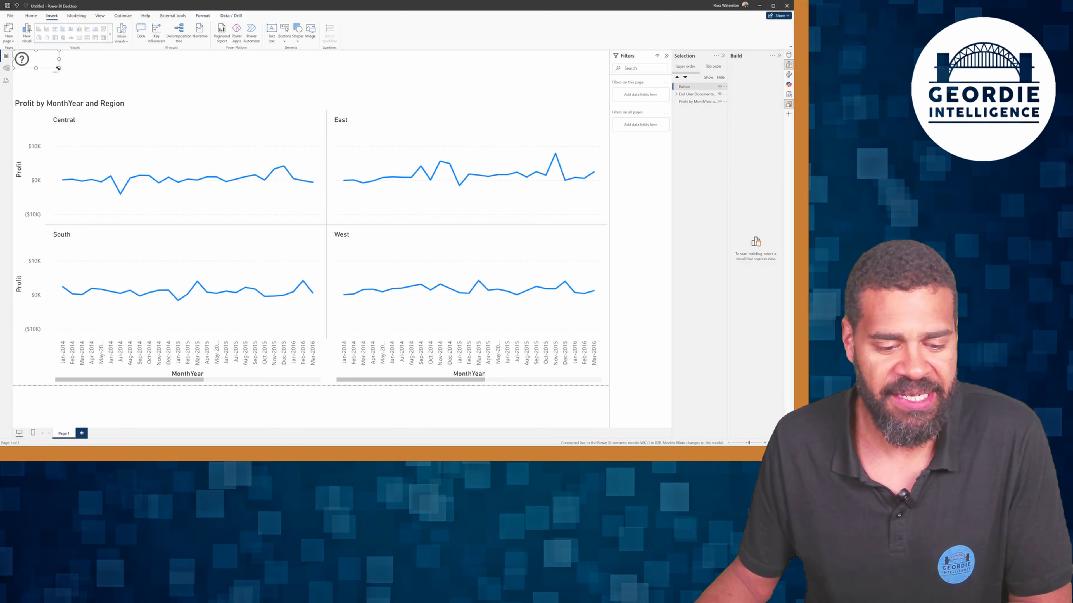
{"action": "left_click_drag", "start_coordinate": [58, 68], "coordinate": [599, 75]}
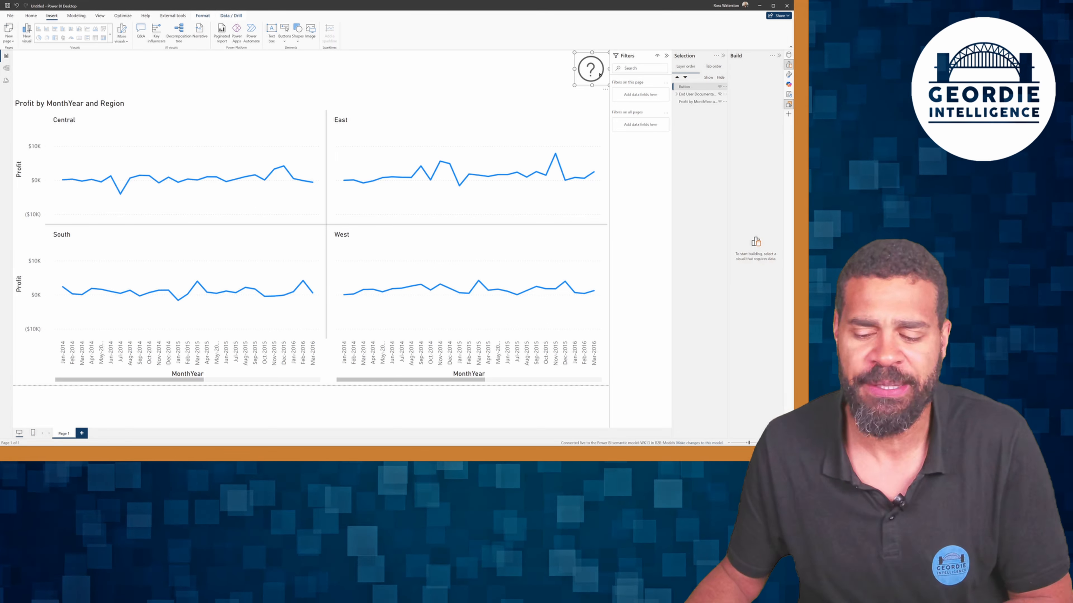
Step: Rename the question-mark button as Help Button in the layer order
{"action": "double_click", "coordinate": [693, 87]}
{"action": "type", "text": "Help"}
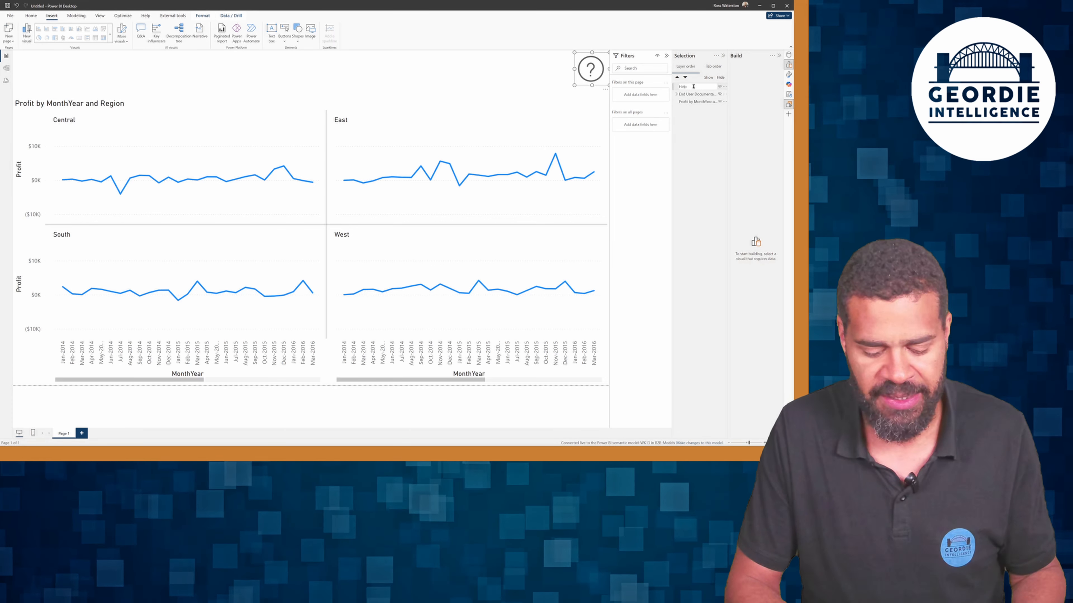
{"action": "key", "text": "Return"}
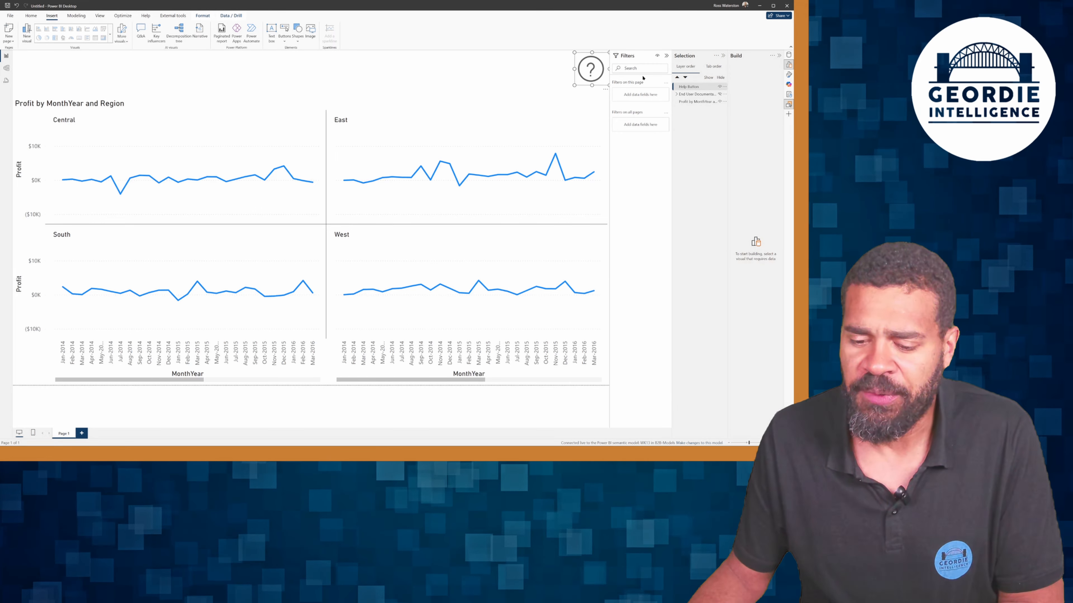
Step: Expand the End User Documentation group to list its members and make the group visible on the page
{"action": "left_click", "coordinate": [701, 94]}
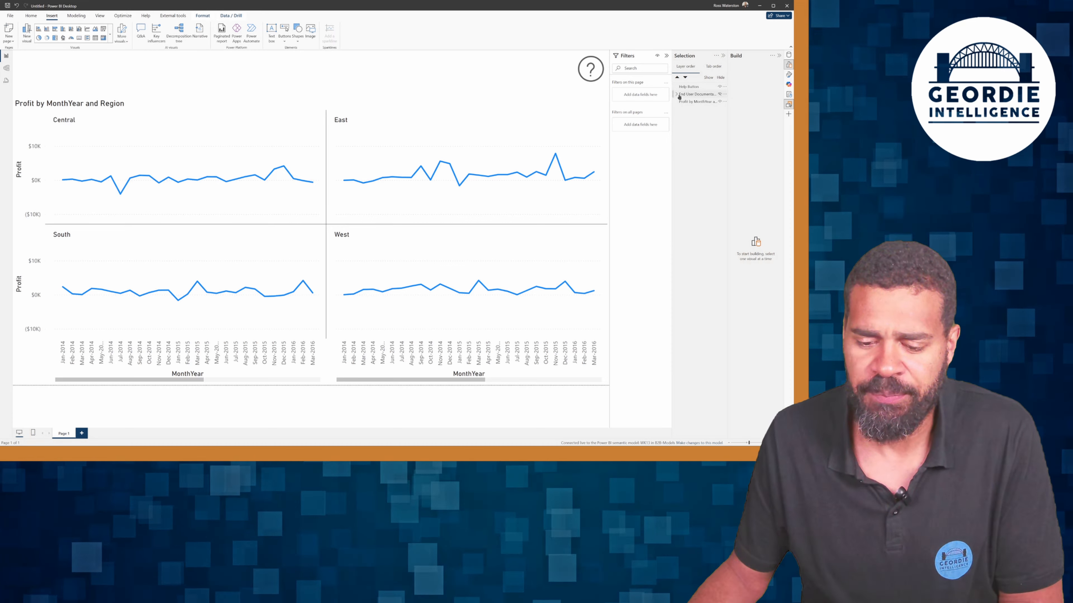
{"action": "left_click", "coordinate": [677, 94]}
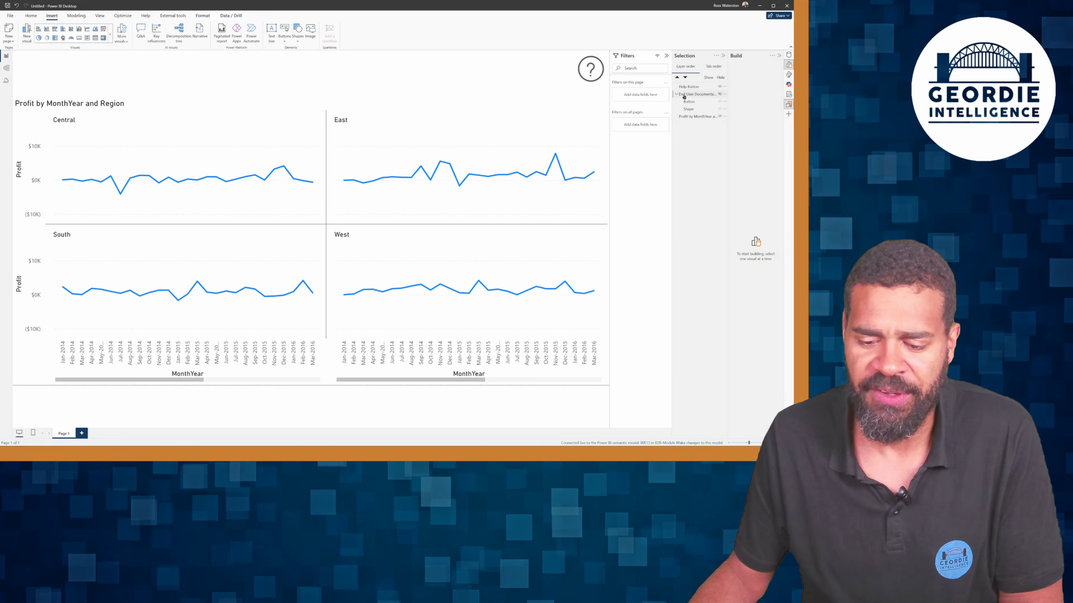
{"action": "left_click", "coordinate": [719, 94]}
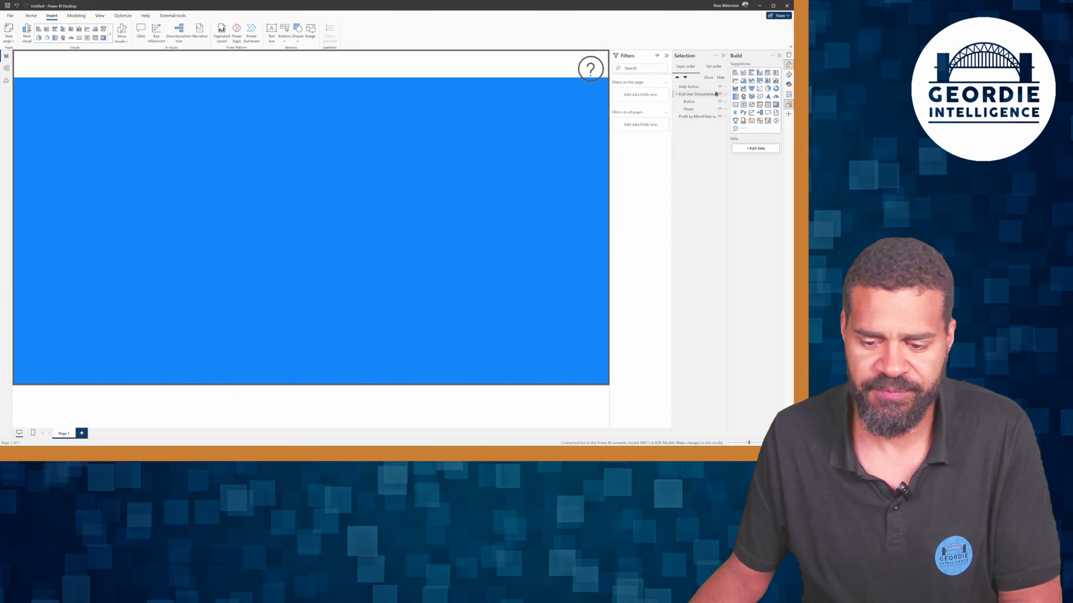
Step: Hide the Help Button in the layer order
{"action": "left_click", "coordinate": [719, 86]}
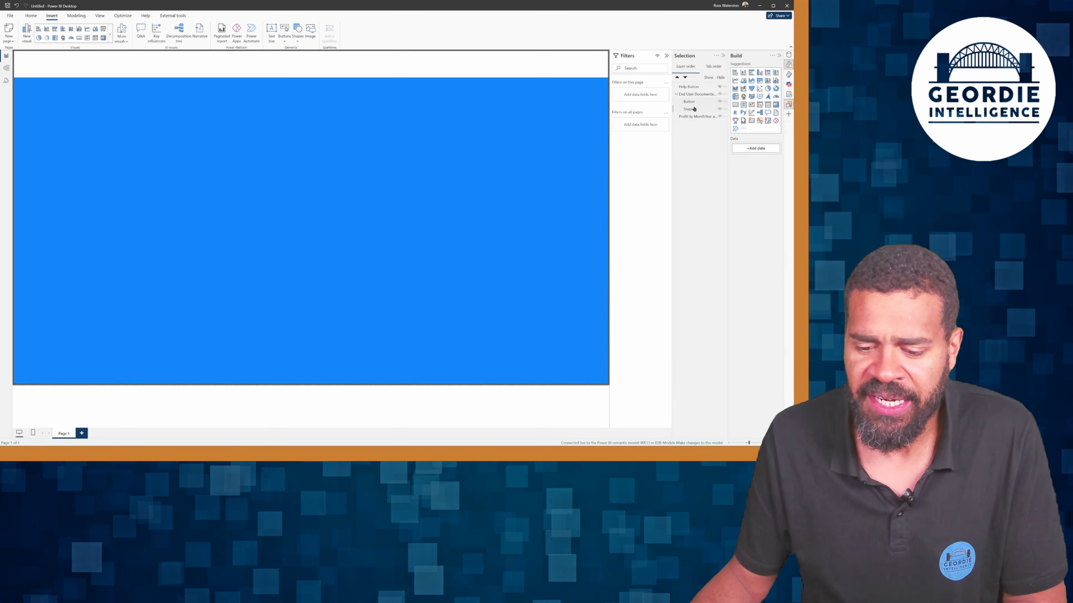
Step: Turn on the background of the shape in the End User Documentation group and toggle the shape's visibility to check it
{"action": "left_click", "coordinate": [680, 110]}
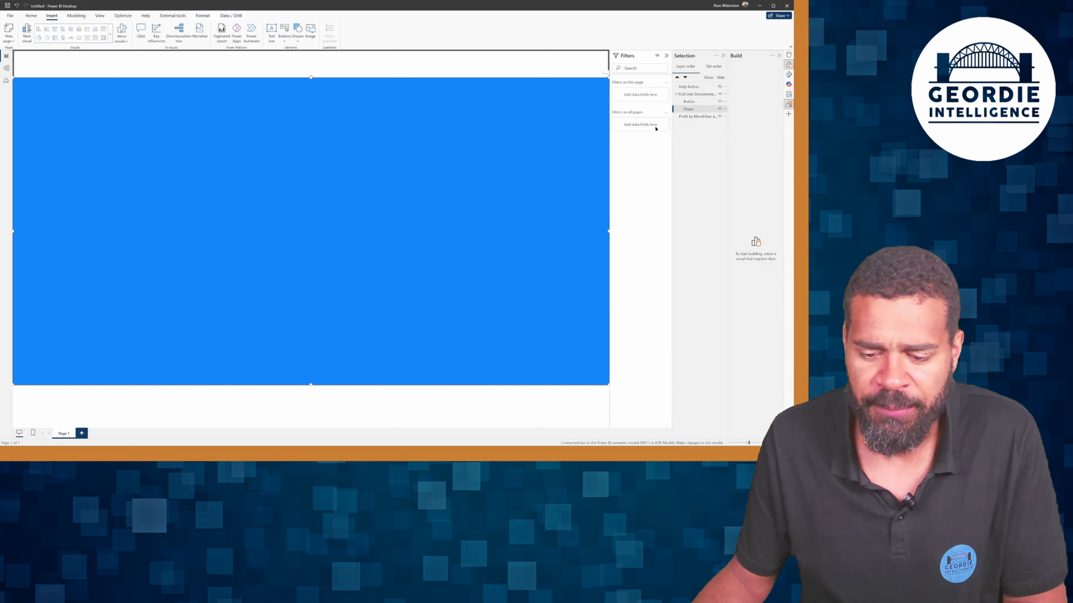
{"action": "left_click", "coordinate": [789, 74]}
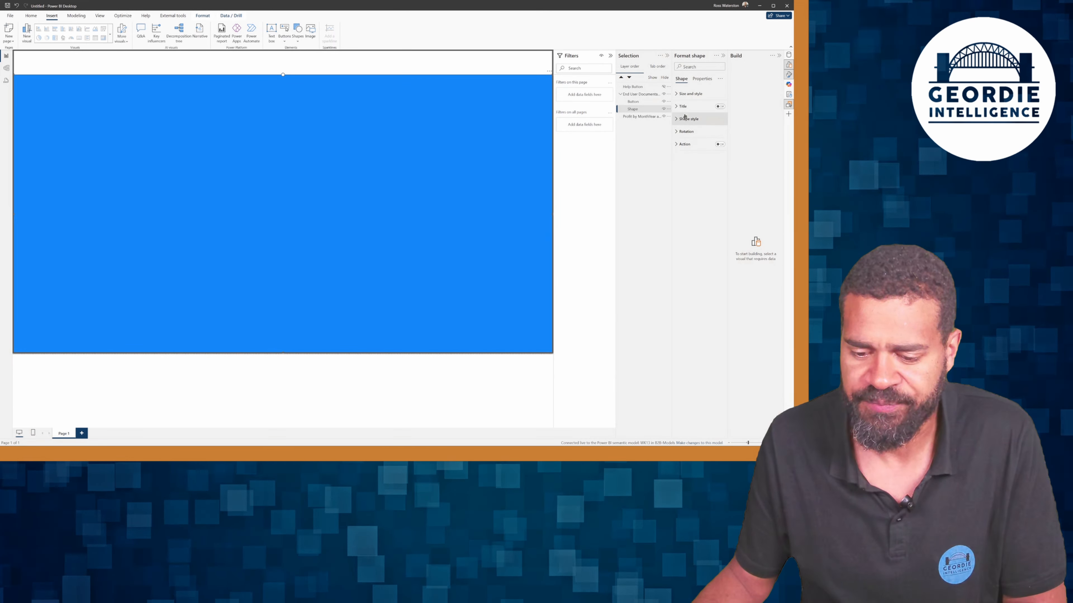
{"action": "left_click", "coordinate": [690, 93]}
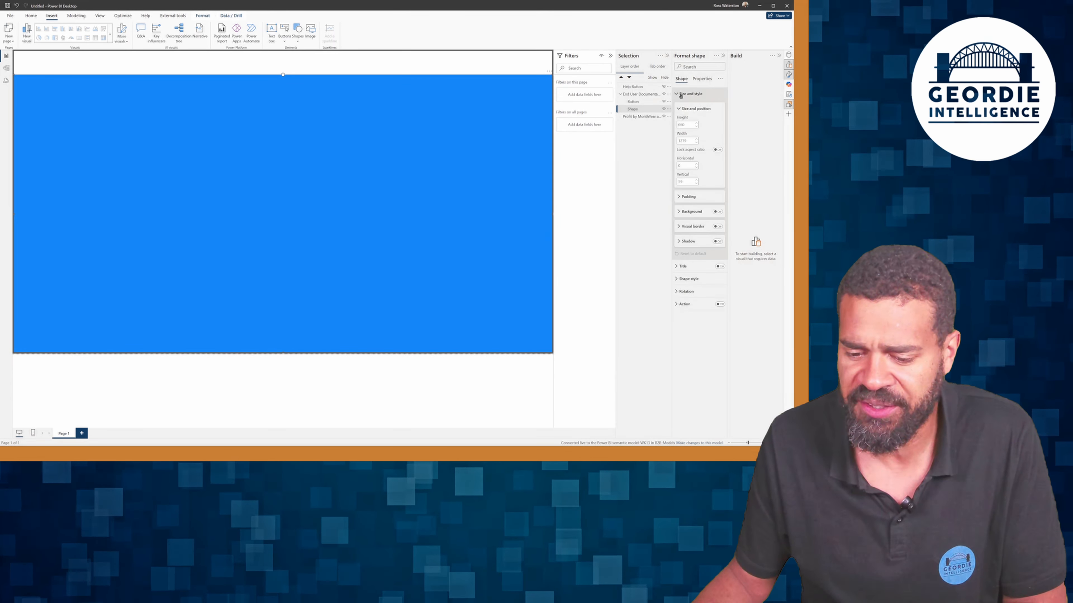
{"action": "left_click", "coordinate": [680, 212]}
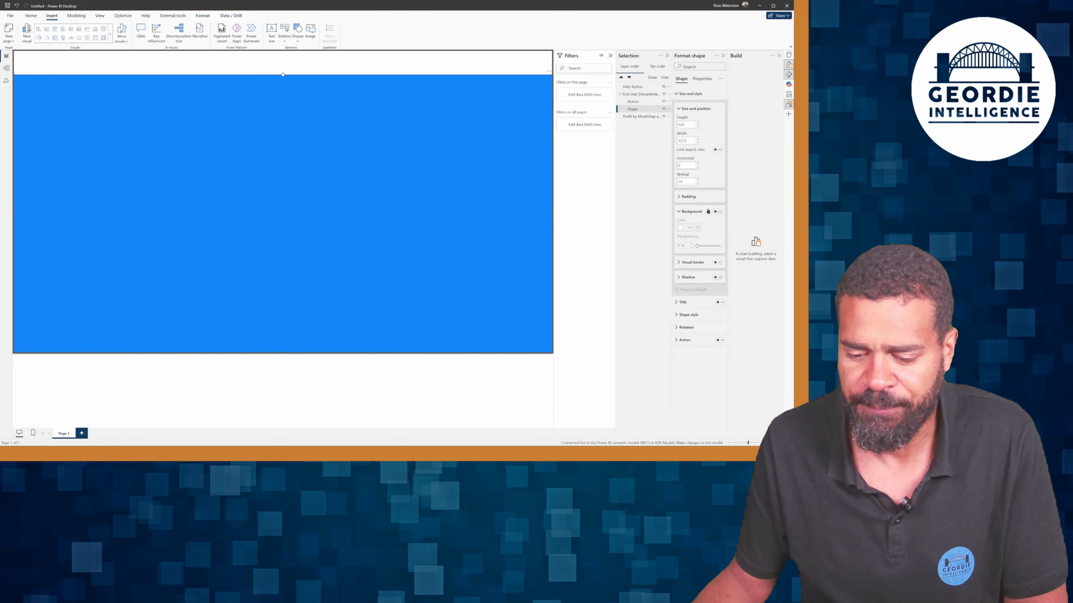
{"action": "left_click", "coordinate": [718, 212]}
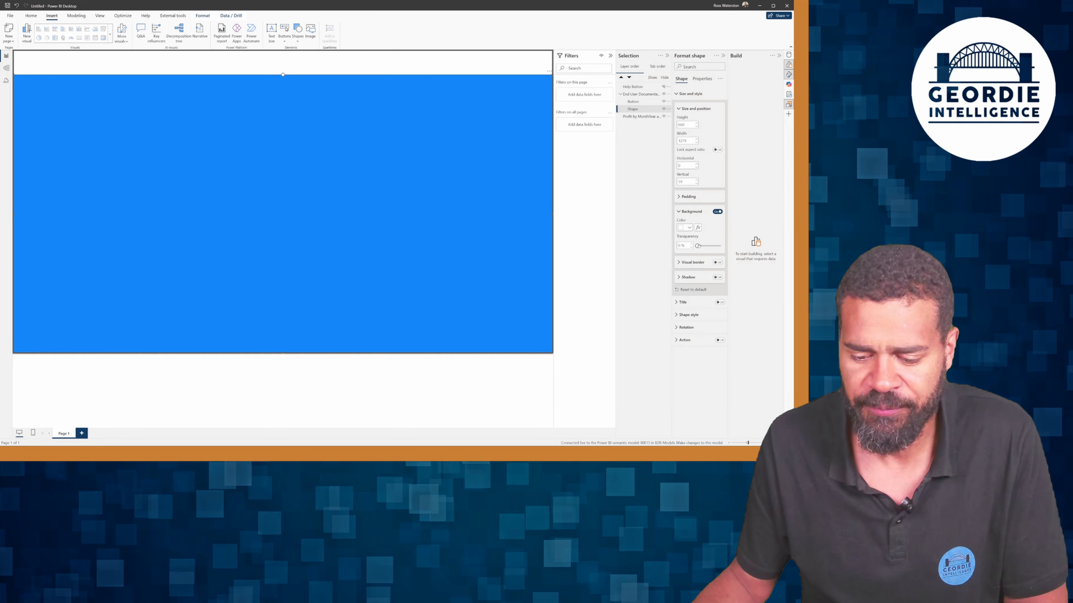
{"action": "mouse_move", "coordinate": [697, 246]}
{"action": "left_mouse_down"}
{"action": "mouse_move", "coordinate": [720, 246]}
{"action": "mouse_move", "coordinate": [697, 246]}
{"action": "left_mouse_up"}
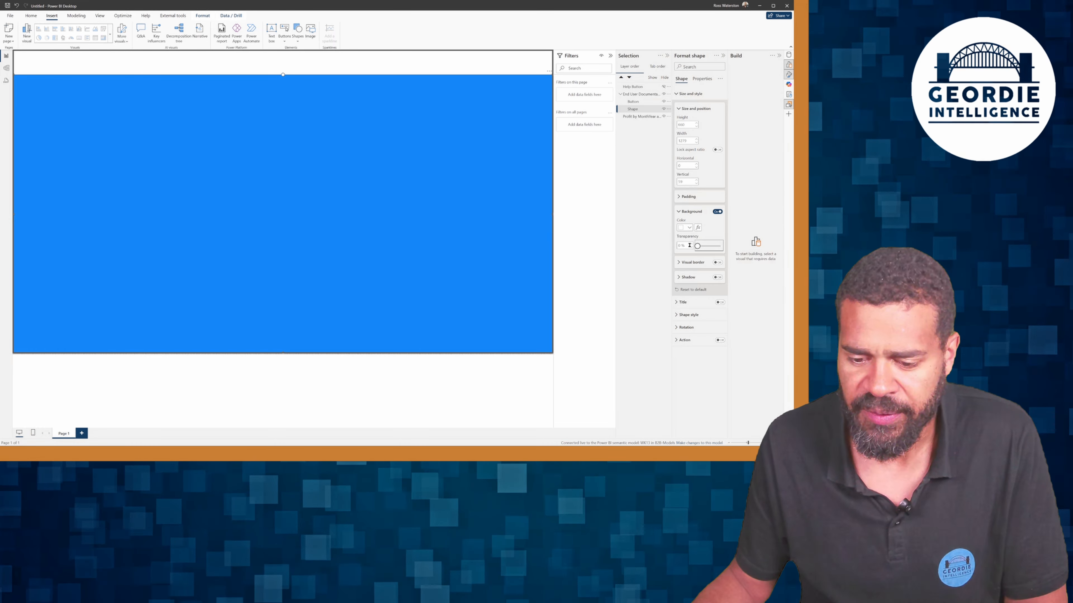
{"action": "left_click", "coordinate": [636, 110]}
{"action": "left_click", "coordinate": [664, 109]}
{"action": "left_click", "coordinate": [664, 109]}
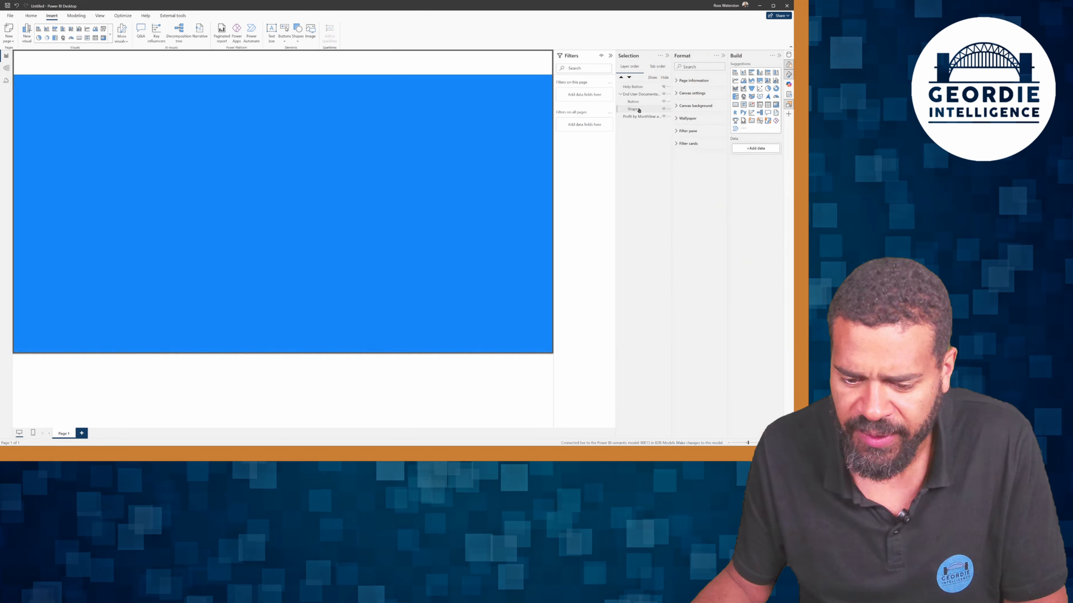
Step: Set the overlay shape's fill transparency to 50% and turn off its background so the chart shows through
{"action": "left_click", "coordinate": [637, 110]}
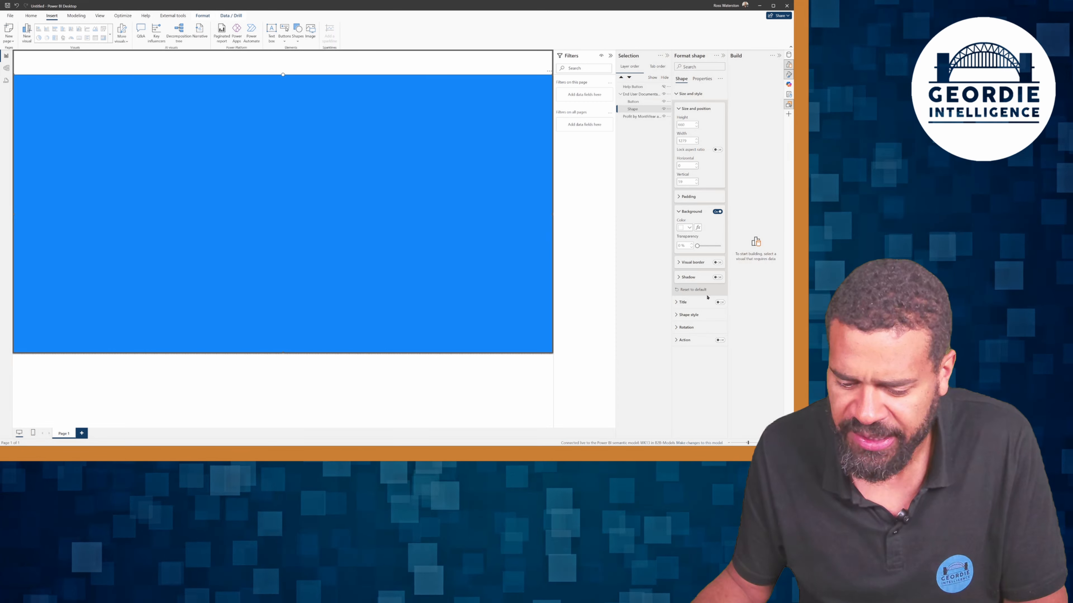
{"action": "left_click", "coordinate": [678, 316]}
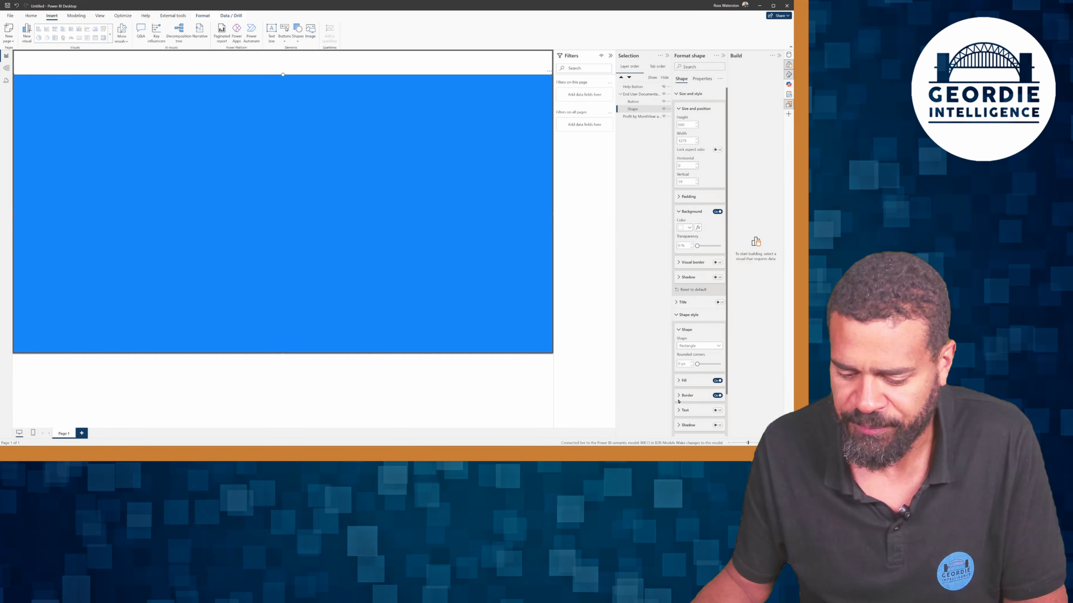
{"action": "left_click", "coordinate": [679, 381]}
{"action": "left_click", "coordinate": [706, 416]}
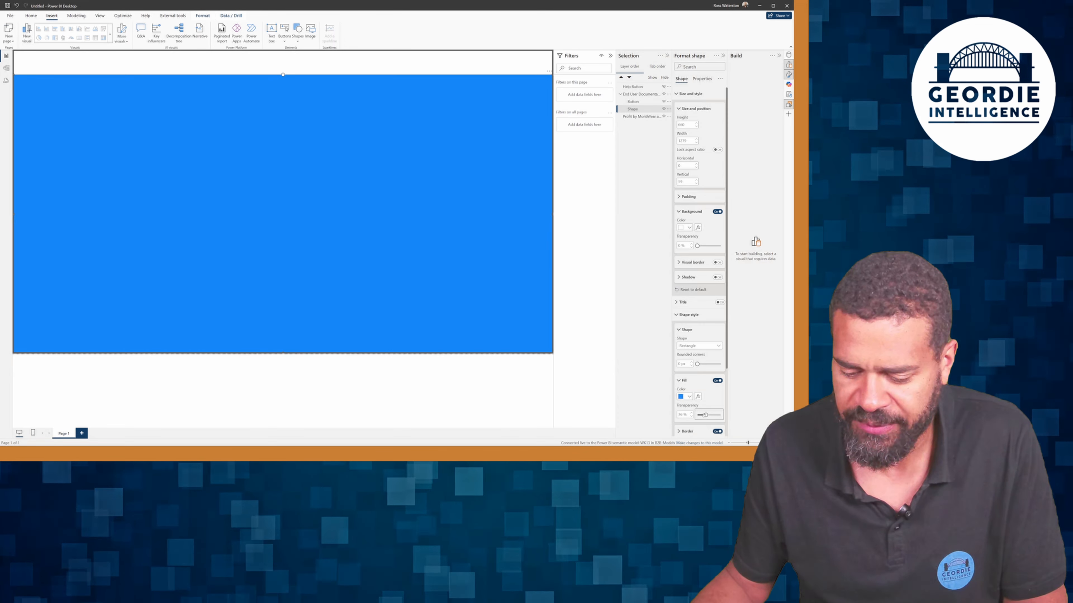
{"action": "left_click_drag", "start_coordinate": [708, 415], "coordinate": [712, 414]}
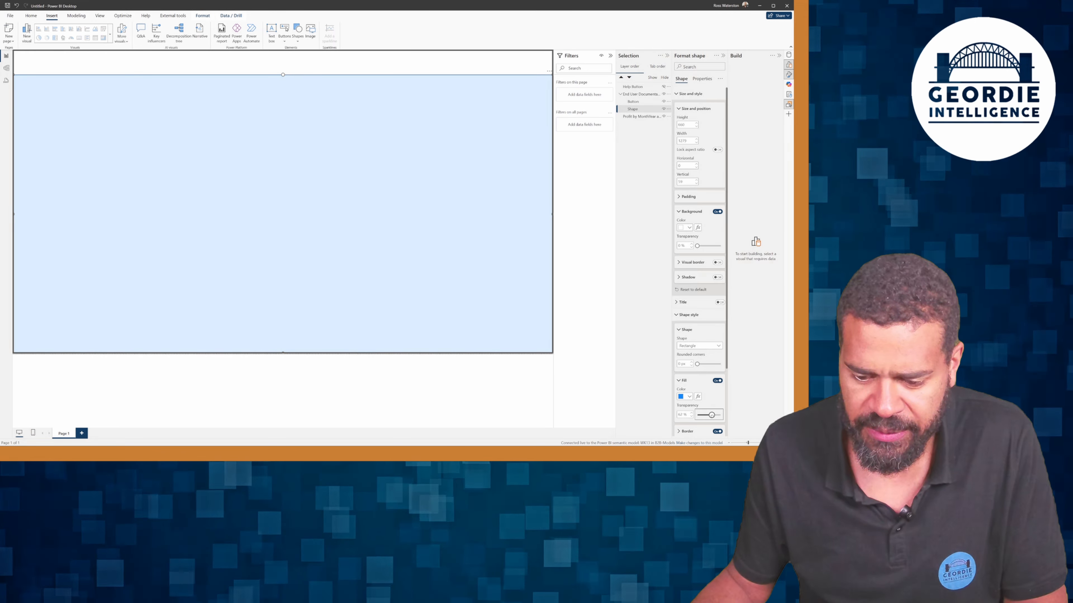
{"action": "left_click", "coordinate": [717, 211]}
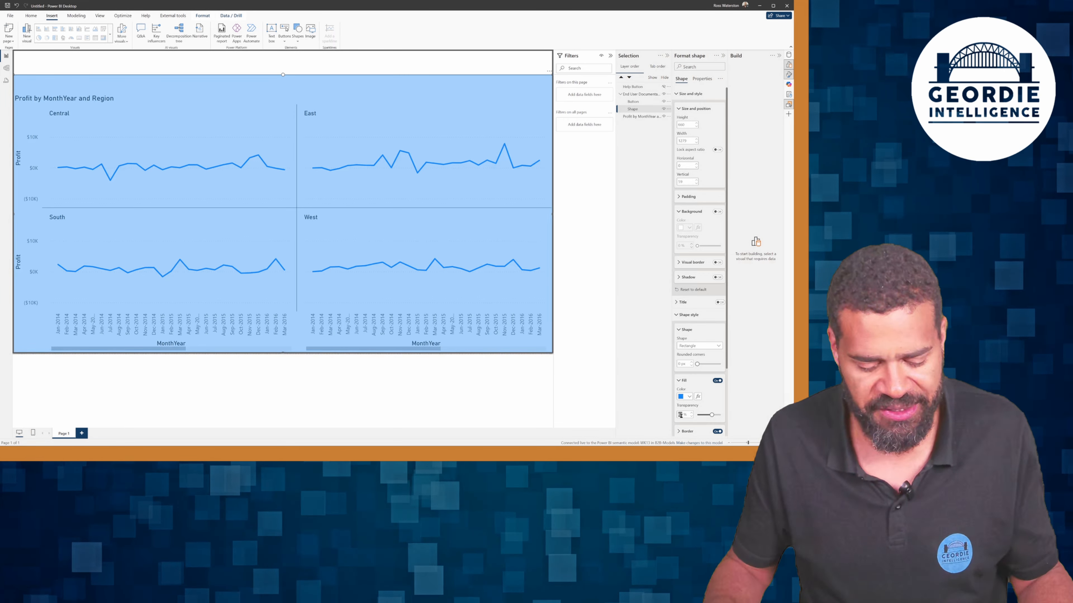
{"action": "type", "text": "60"}
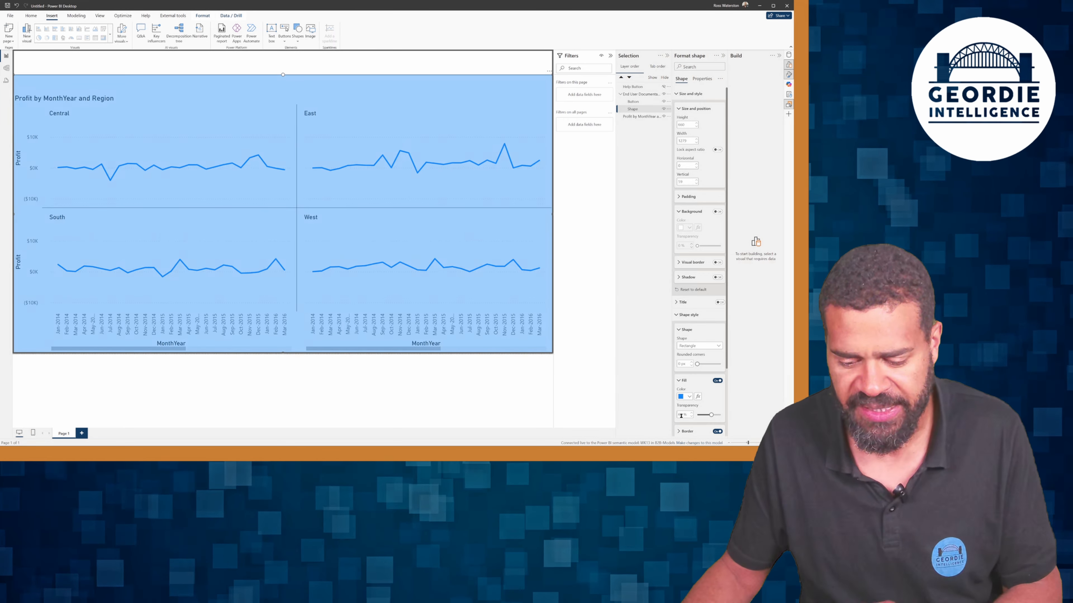
{"action": "type", "text": "50"}
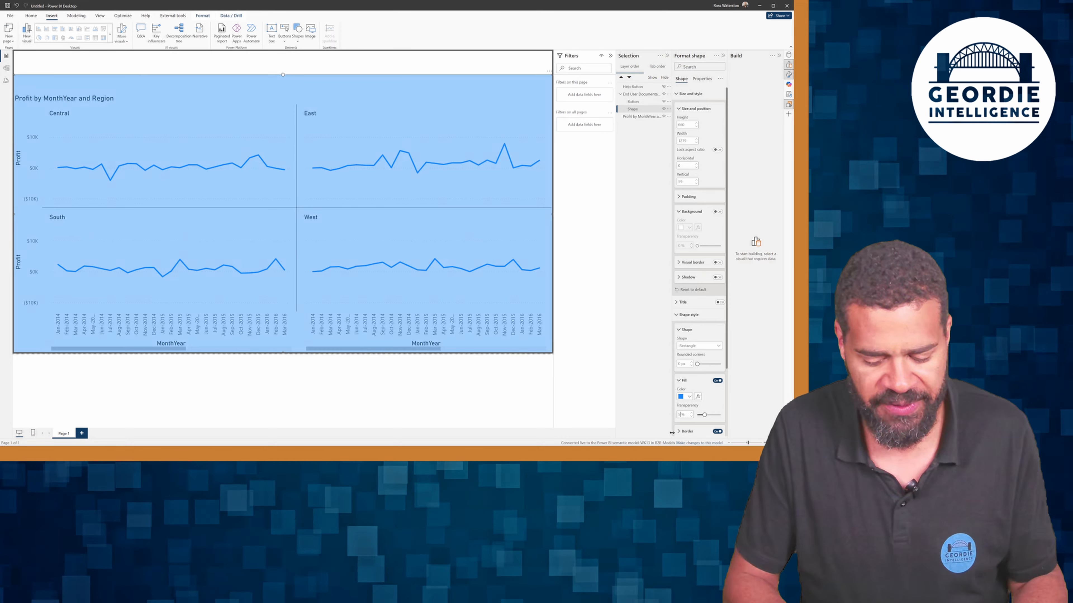
{"action": "key", "text": "Return"}
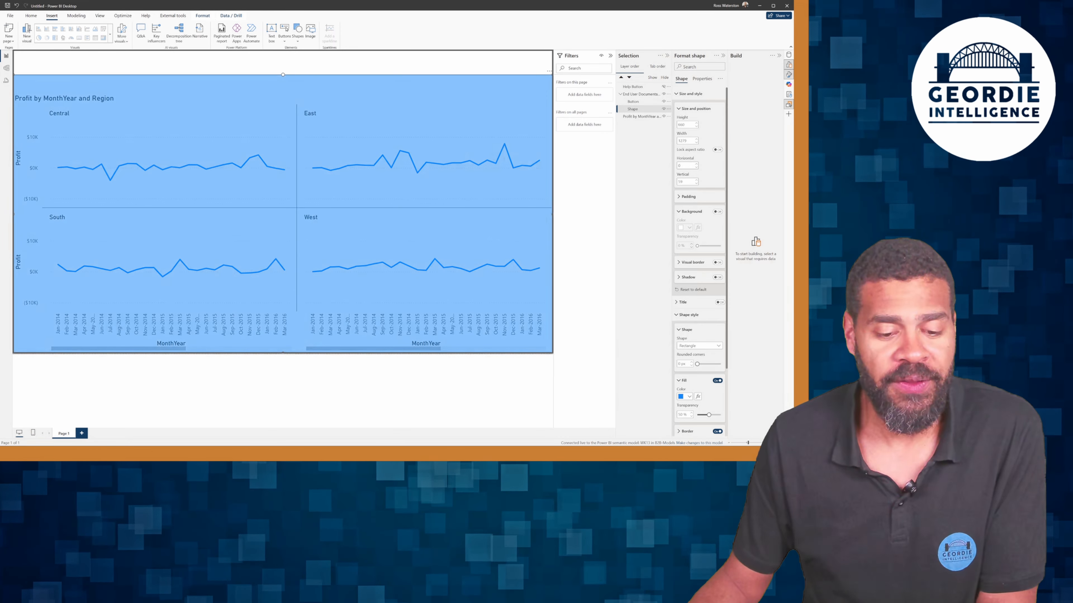
Step: Insert a text box and enlarge it to cover nearly the whole overlay shape, leaving a narrow margin around it
{"action": "left_click", "coordinate": [272, 31]}
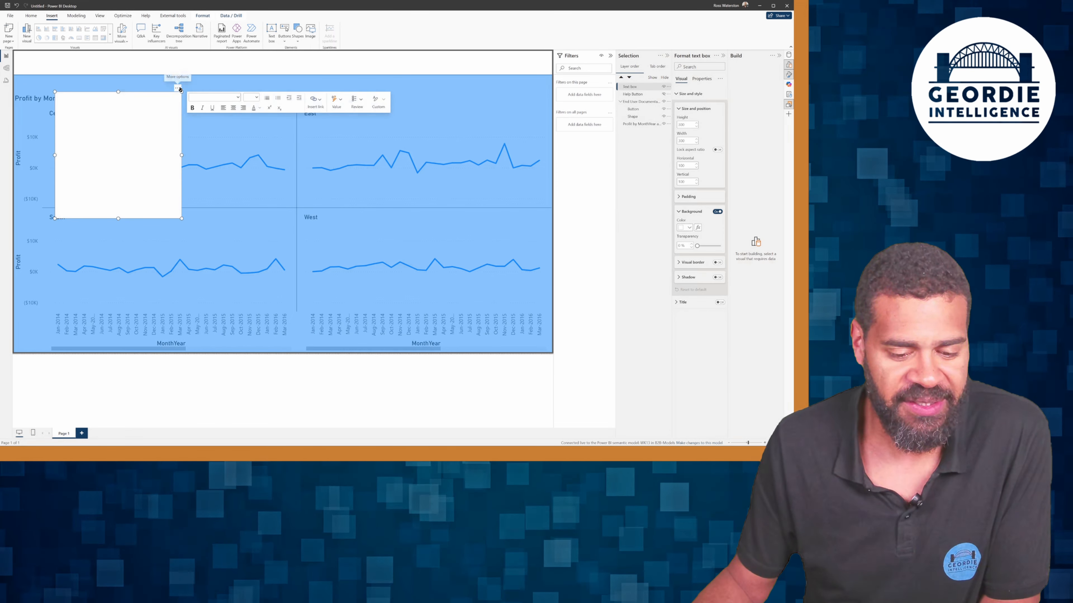
{"action": "left_click_drag", "start_coordinate": [181, 90], "coordinate": [145, 85]}
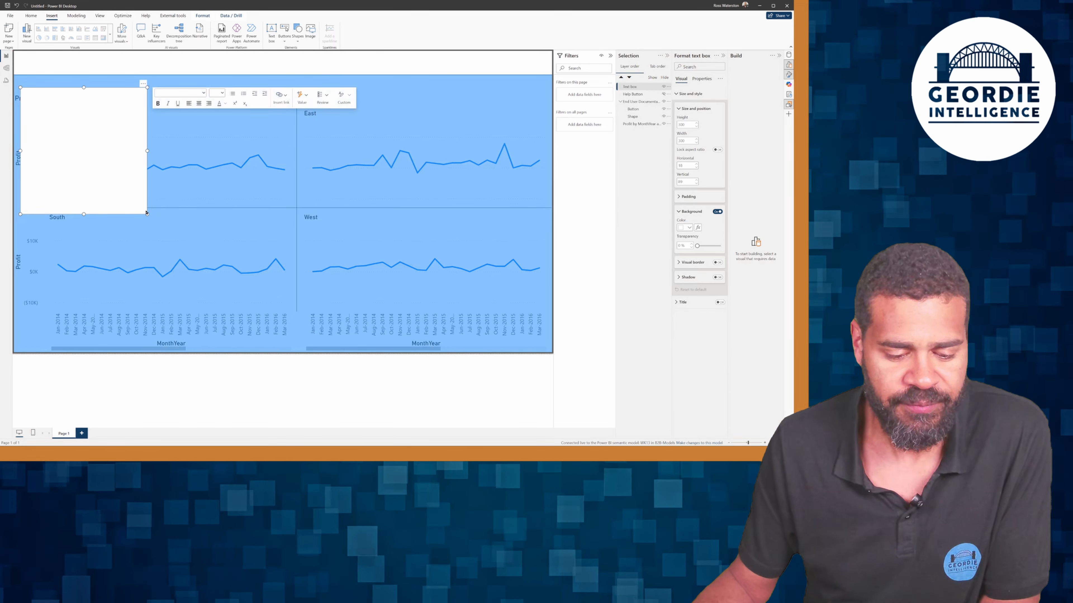
{"action": "left_click_drag", "start_coordinate": [147, 214], "coordinate": [542, 341]}
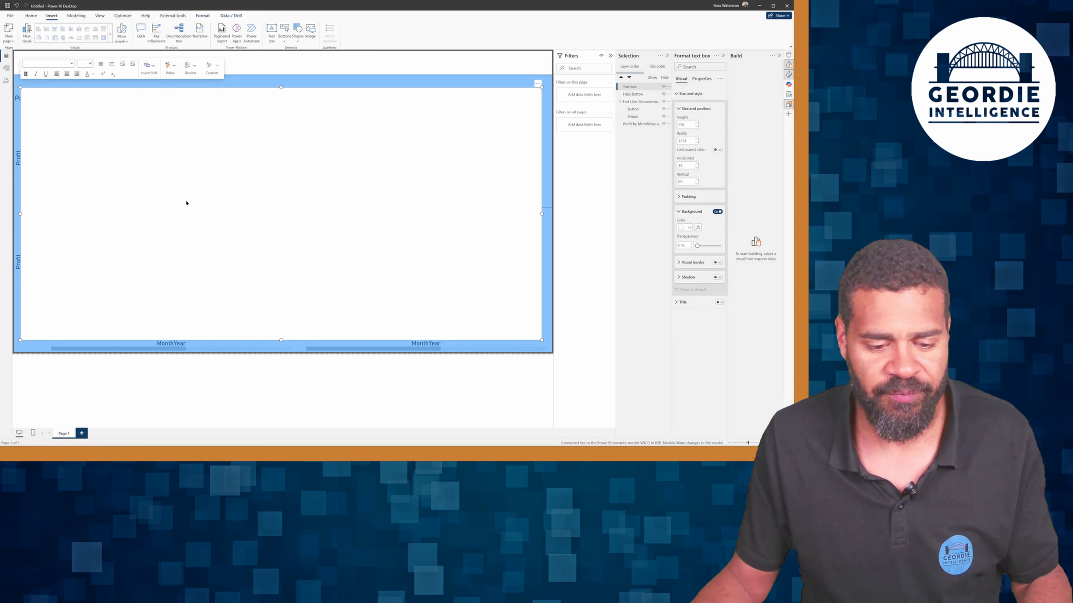
Step: Enter the centred heading "Profit ($) by month year" in the text box at font size 32
{"action": "left_click", "coordinate": [65, 74]}
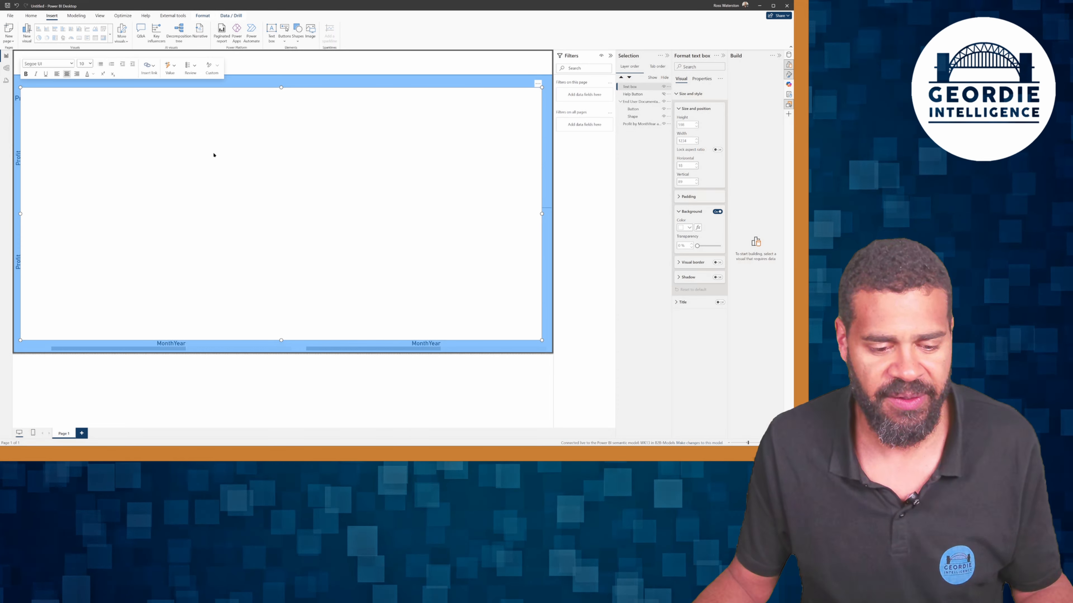
{"action": "left_click", "coordinate": [87, 63]}
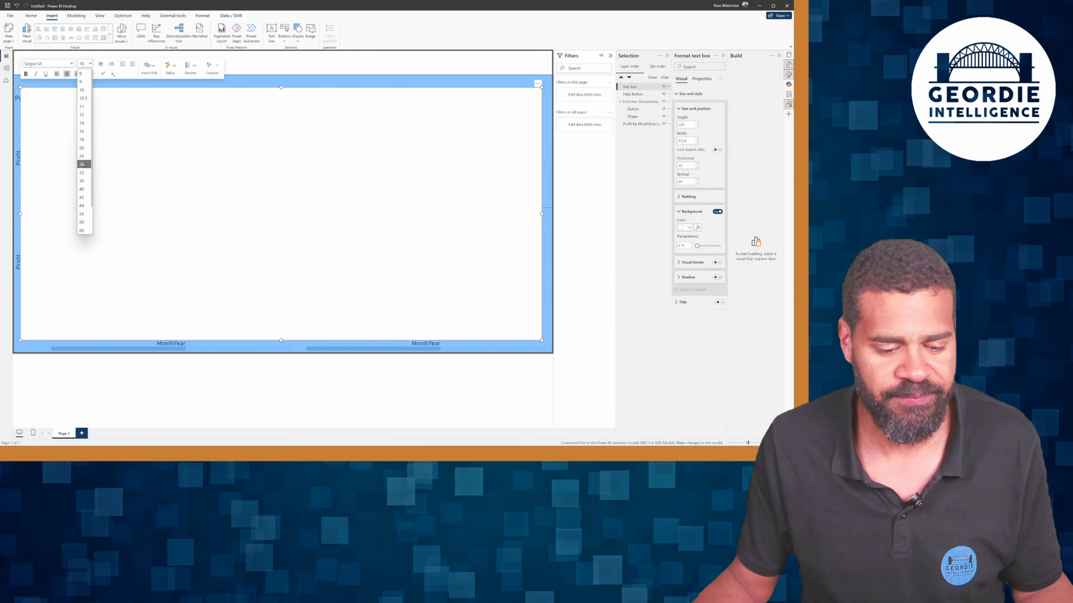
{"action": "left_click", "coordinate": [83, 172]}
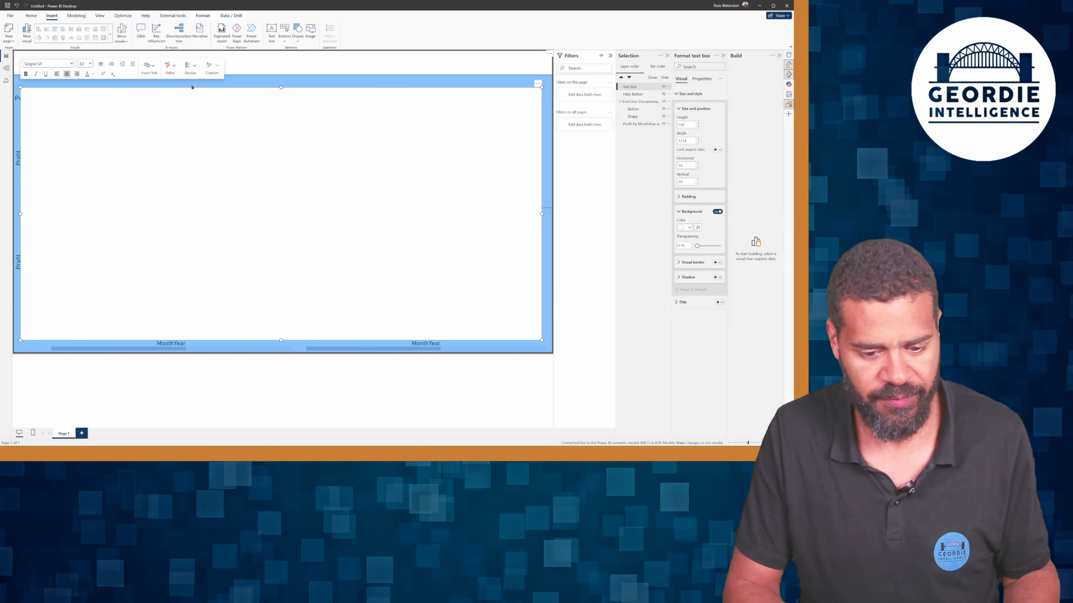
{"action": "type", "text": "Profit "}
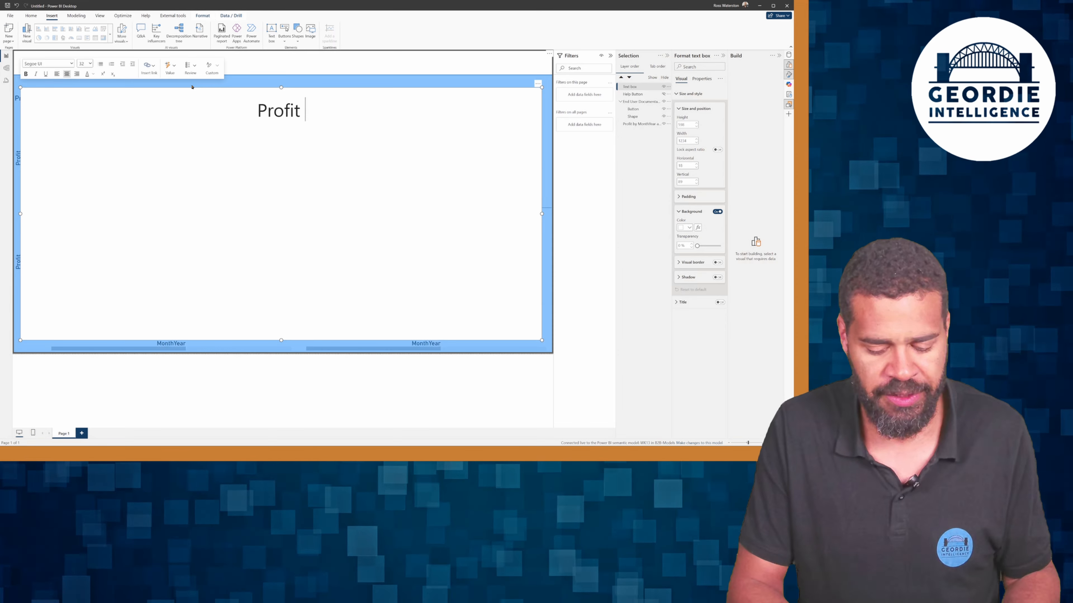
{"action": "type", "text": "($) by"}
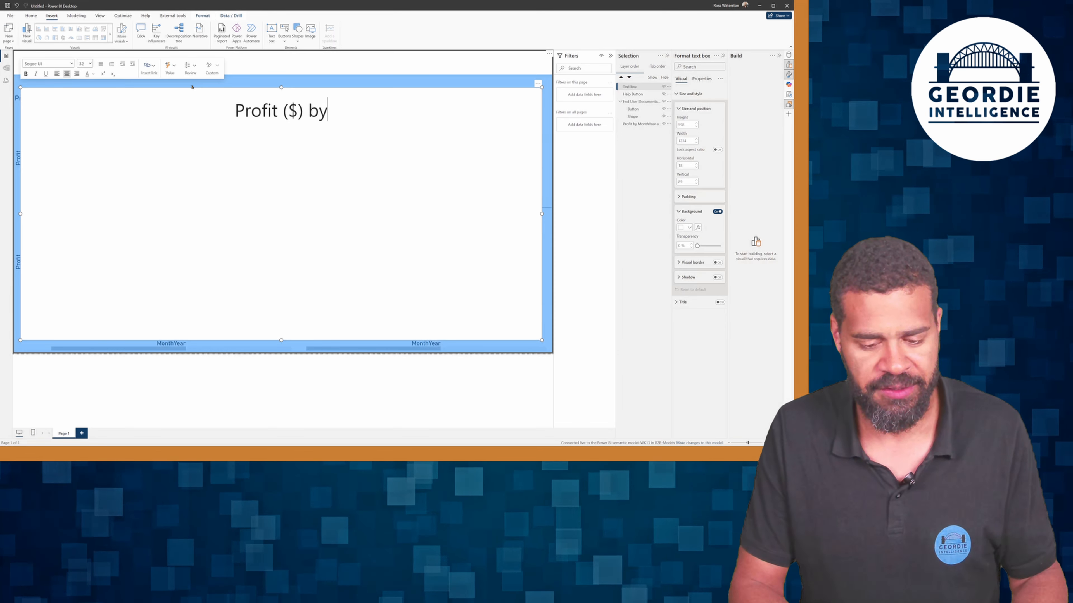
{"action": "type", "text": " month yeat"}
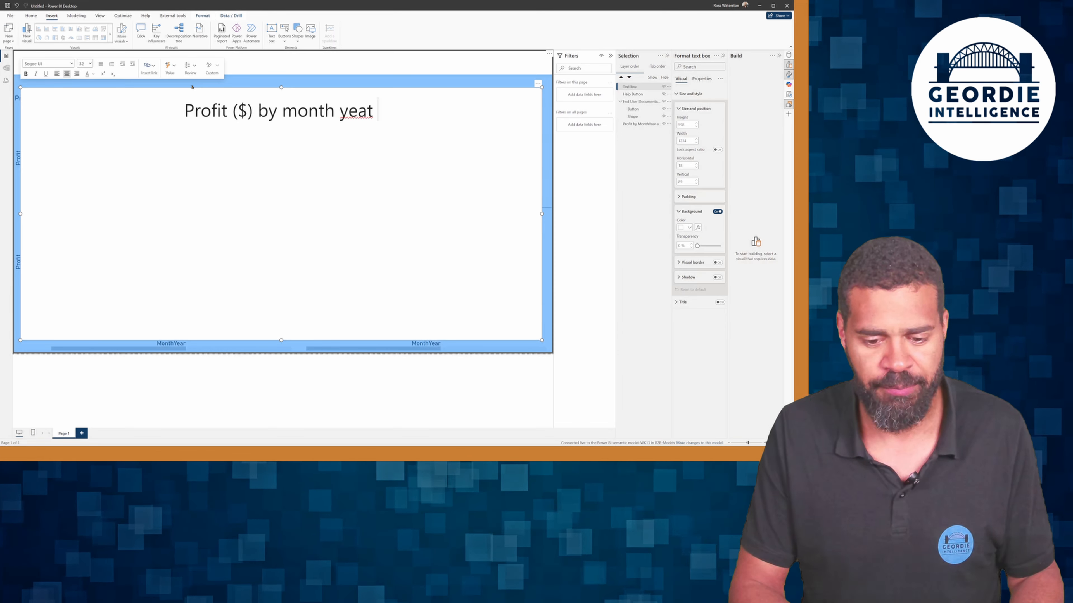
{"action": "key", "text": "BackSpace"}
{"action": "key", "text": "BackSpace"}
{"action": "type", "text": "r."}
{"action": "key", "text": "BackSpace"}
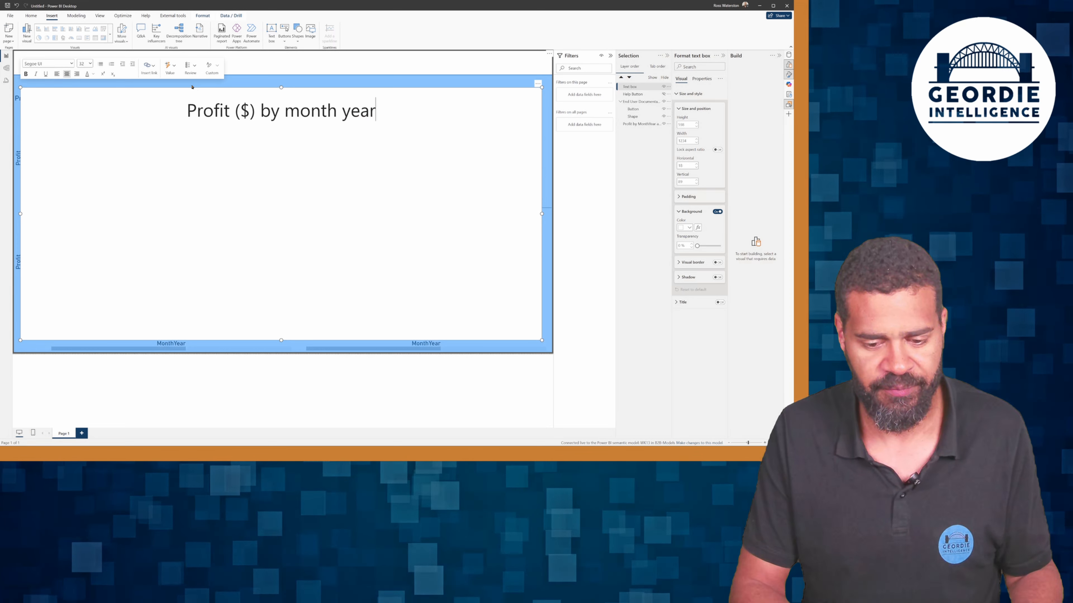
Step: Add a second line below the heading reading "small multiples = Sales Region"
{"action": "key", "text": "Return"}
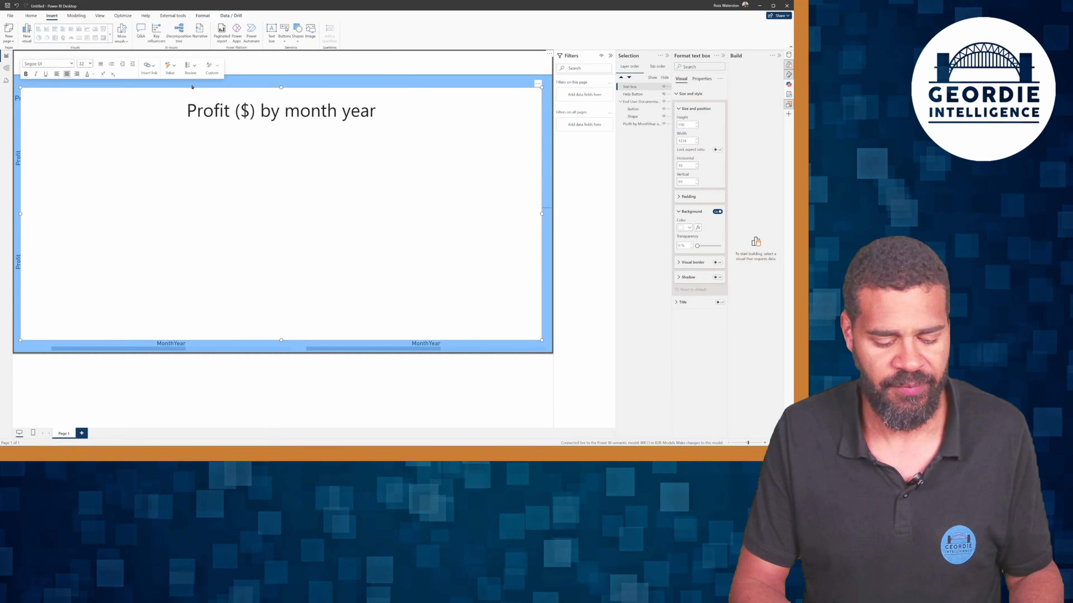
{"action": "type", "text": "Each"}
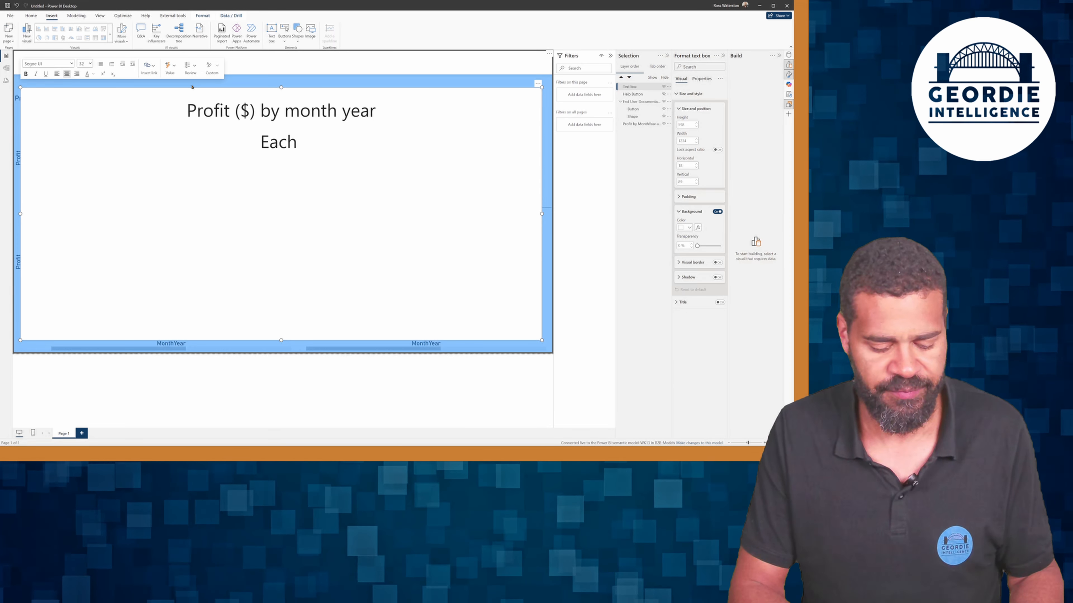
{"action": "key", "text": "BackSpace"}
{"action": "key", "text": "BackSpace"}
{"action": "key", "text": "BackSpace"}
{"action": "key", "text": "BackSpace"}
{"action": "type", "text": "smu"}
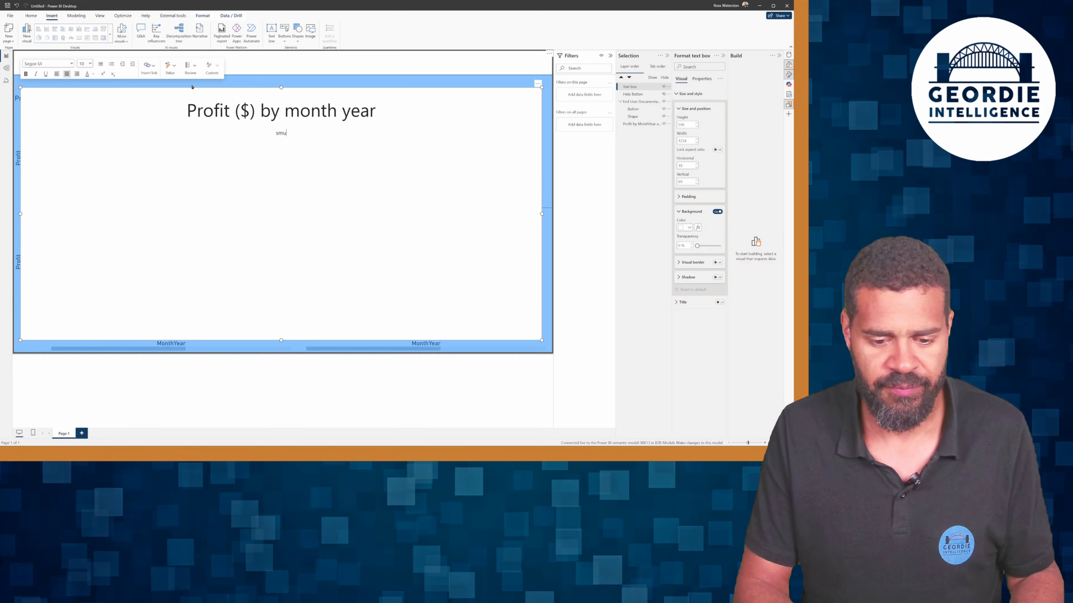
{"action": "type", "text": "al"}
{"action": "key", "text": "BackSpace"}
{"action": "key", "text": "BackSpace"}
{"action": "key", "text": "BackSpace"}
{"action": "type", "text": "all m"}
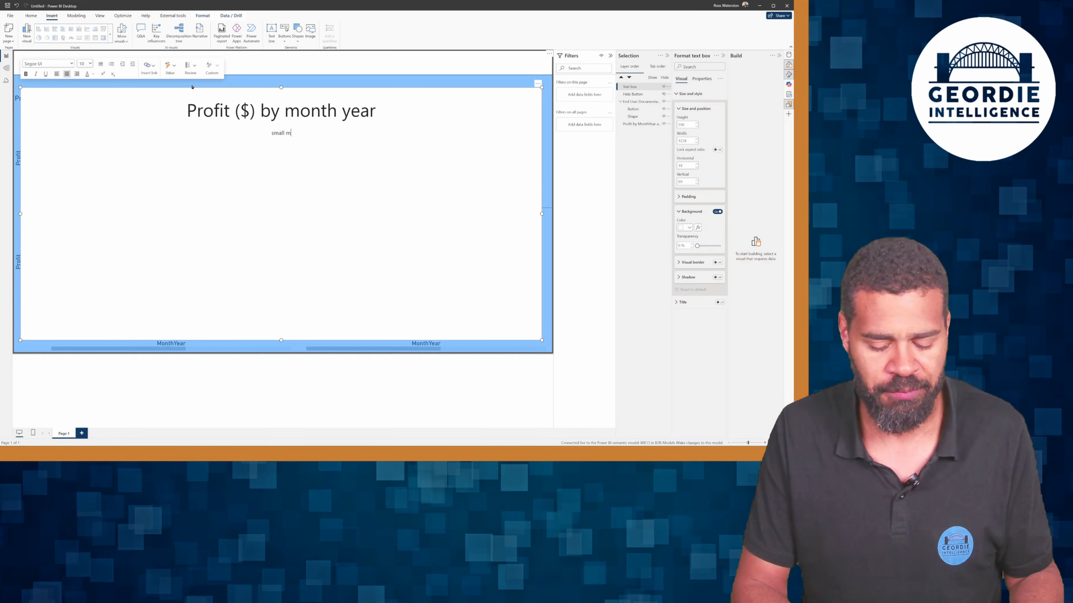
{"action": "type", "text": "ultiples ="}
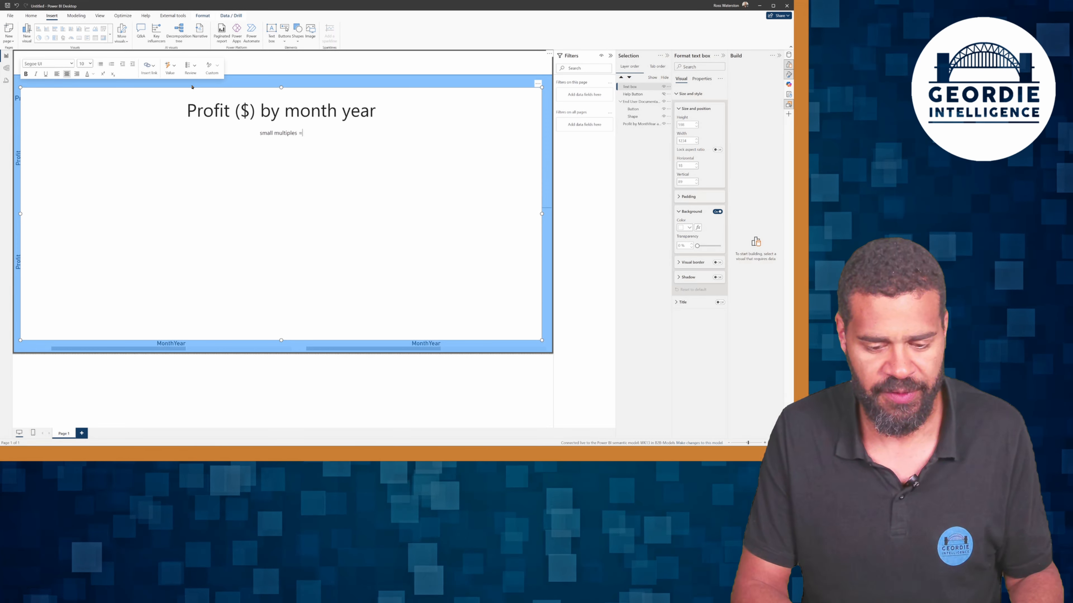
{"action": "type", "text": " Sales Region"}
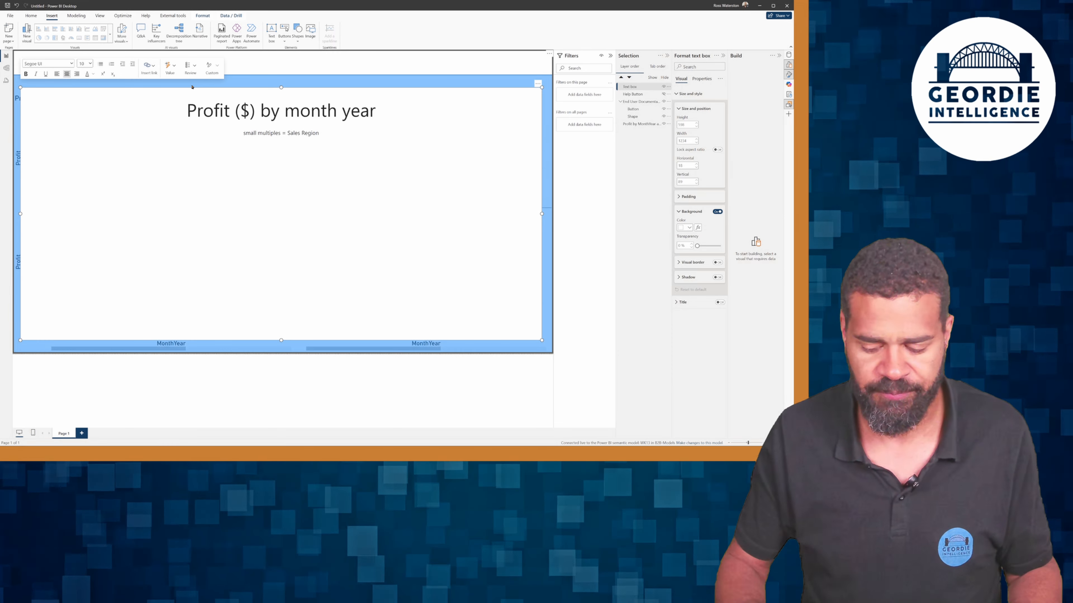
Step: Set the font size of the "small multiples = Sales Region" line to 14
{"action": "key", "text": "shift+Home"}
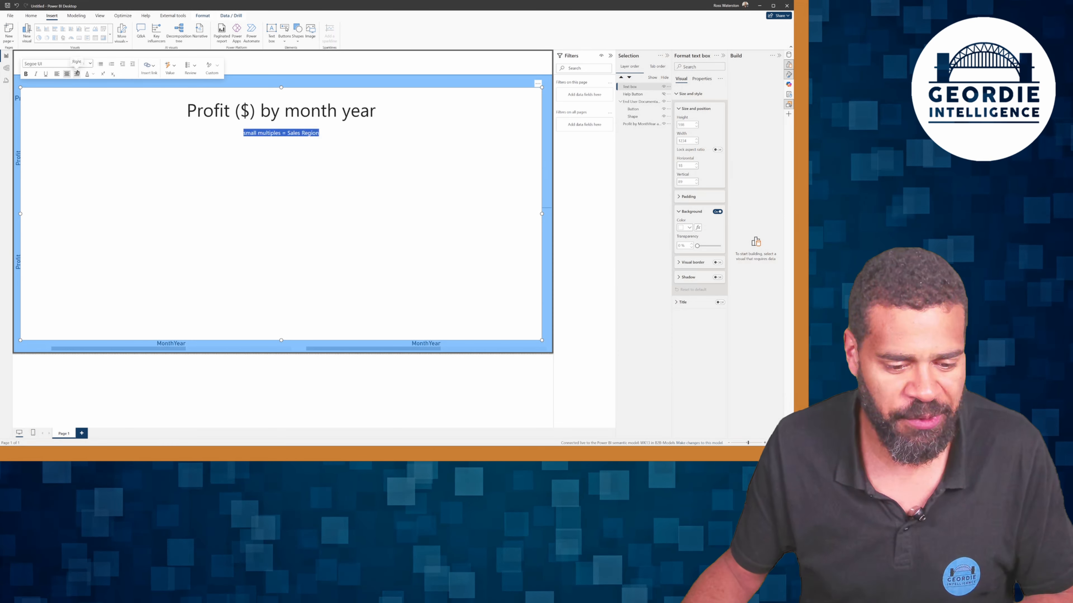
{"action": "left_click", "coordinate": [88, 64]}
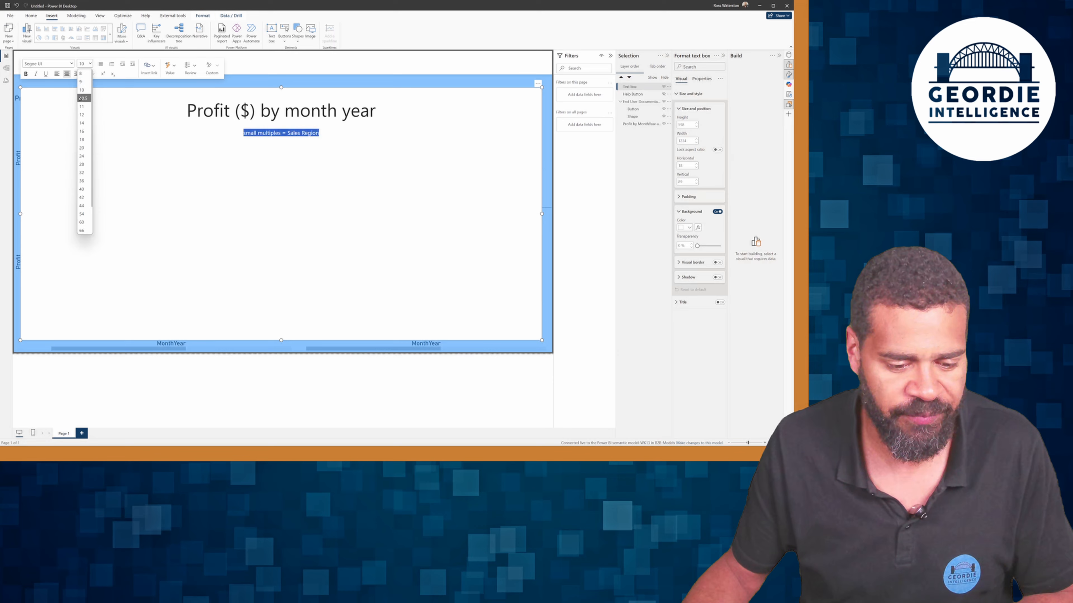
{"action": "left_click", "coordinate": [81, 121]}
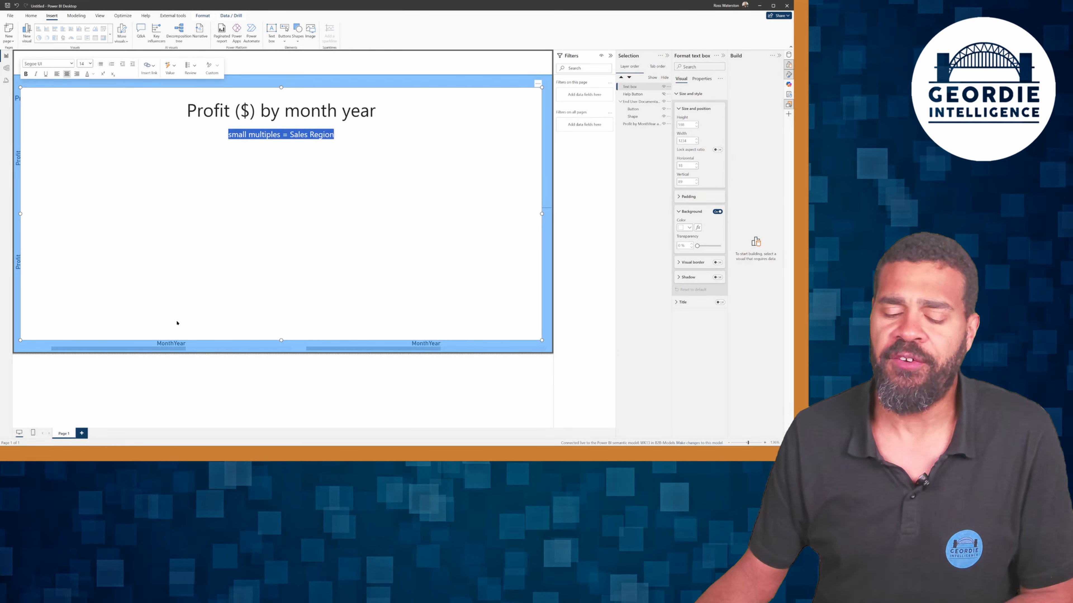
Step: Insert a rectangle and fit it as a banner above the text box in the report page's upper-left corner
{"action": "left_click", "coordinate": [253, 390]}
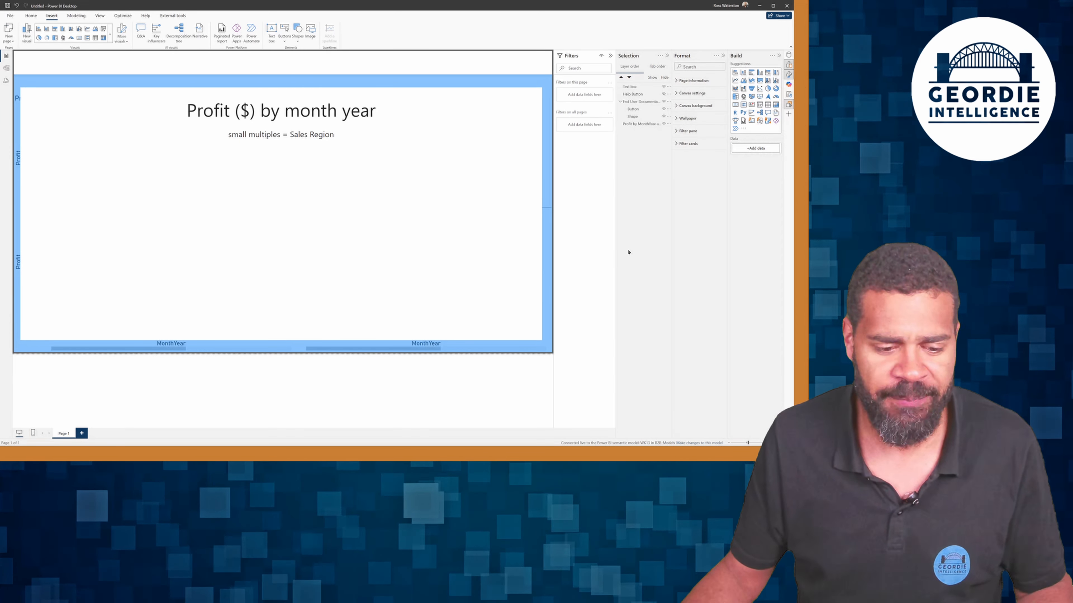
{"action": "left_click", "coordinate": [299, 31]}
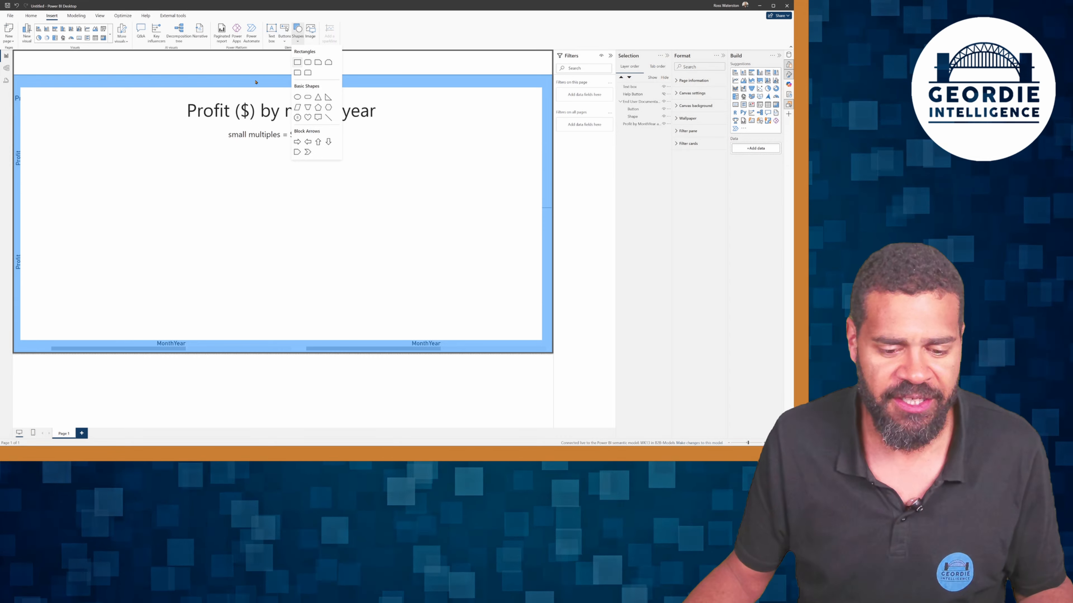
{"action": "left_click", "coordinate": [297, 62]}
{"action": "left_click_drag", "start_coordinate": [151, 176], "coordinate": [220, 84]}
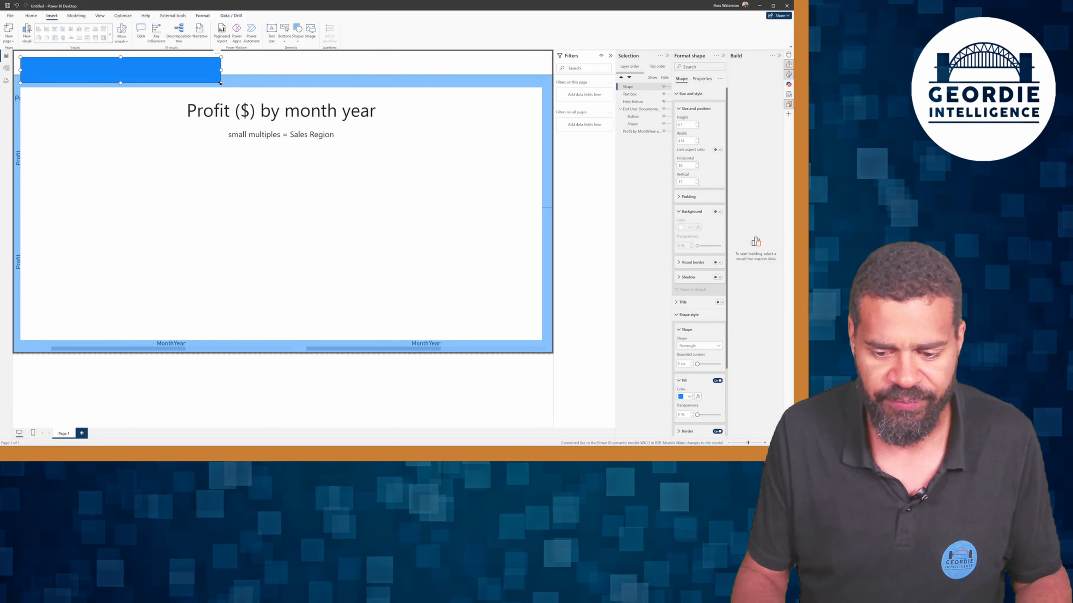
Step: Set the new banner rectangle's fill transparency to 50%
{"action": "double_click", "coordinate": [134, 73]}
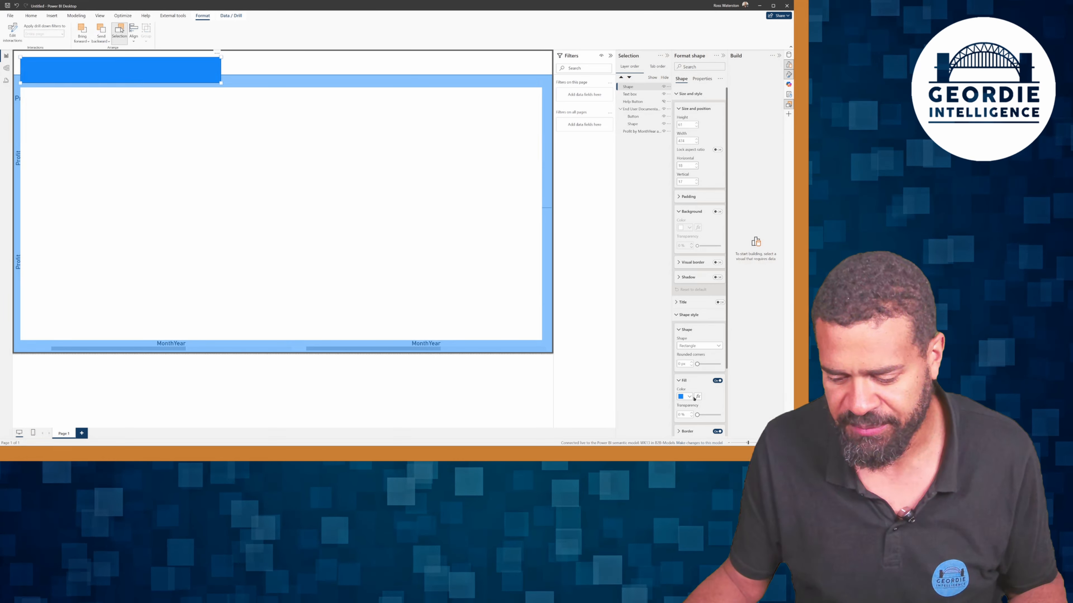
{"action": "left_click_drag", "start_coordinate": [697, 414], "coordinate": [702, 415]}
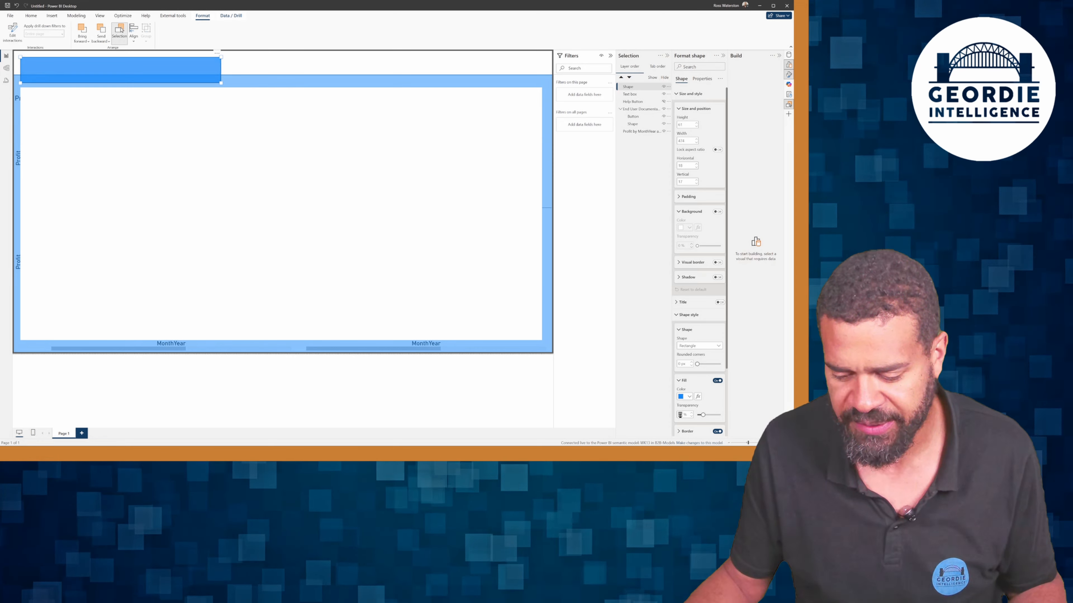
{"action": "type", "text": "50"}
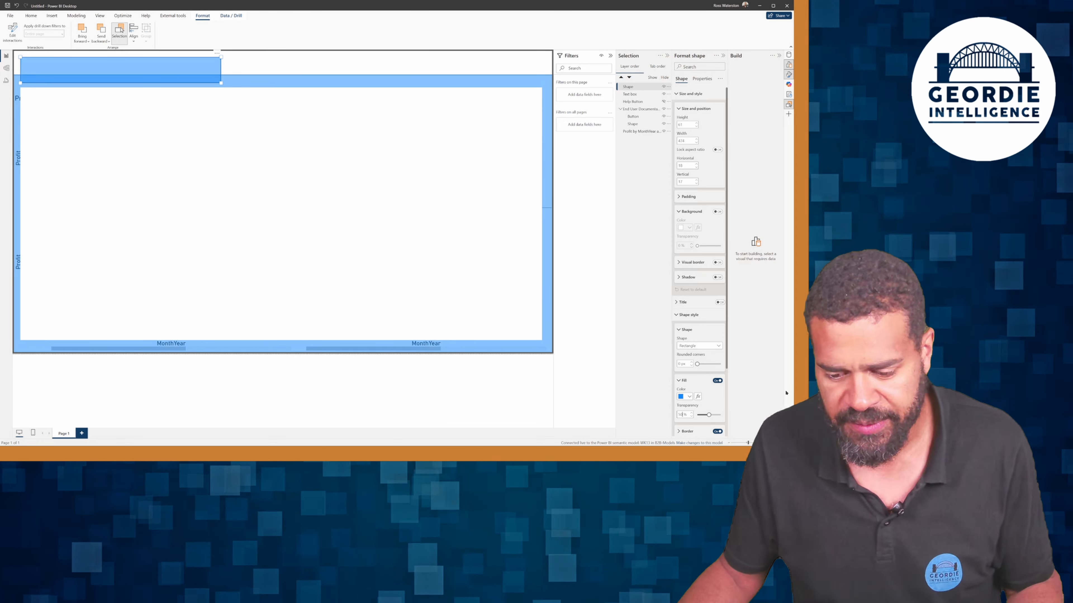
Step: Enable text on the banner rectangle, enter "Technical Stuff" and shrink the shape to a slimmer strip above the text box
{"action": "scroll", "coordinate": [689, 346], "scroll_direction": "down", "scroll_amount": 3}
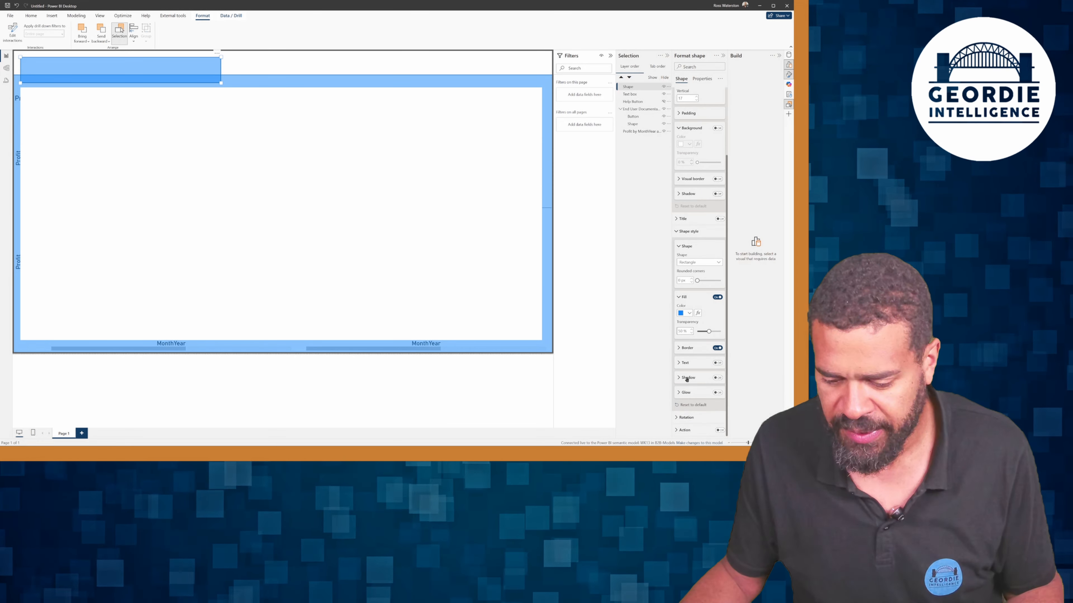
{"action": "left_click", "coordinate": [717, 363]}
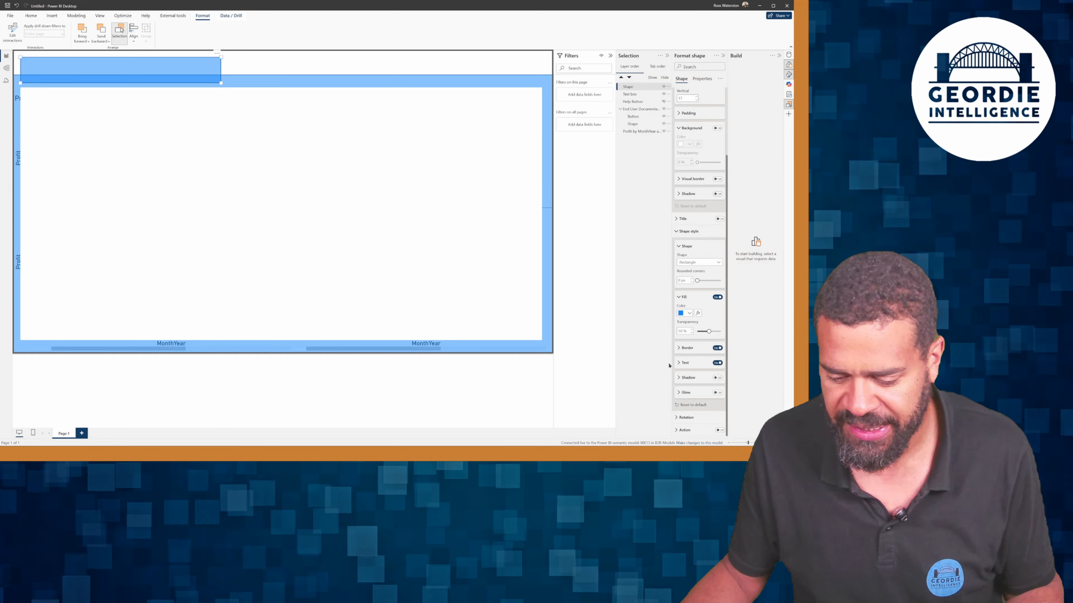
{"action": "left_click", "coordinate": [682, 363]}
{"action": "left_click", "coordinate": [684, 379]}
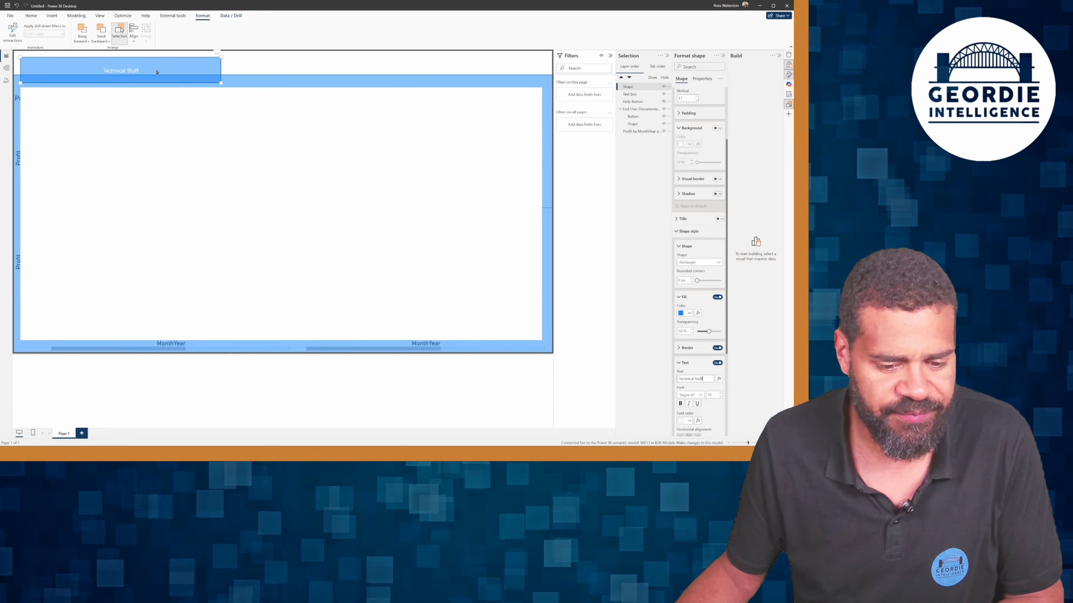
{"action": "left_click_drag", "start_coordinate": [220, 82], "coordinate": [202, 64]}
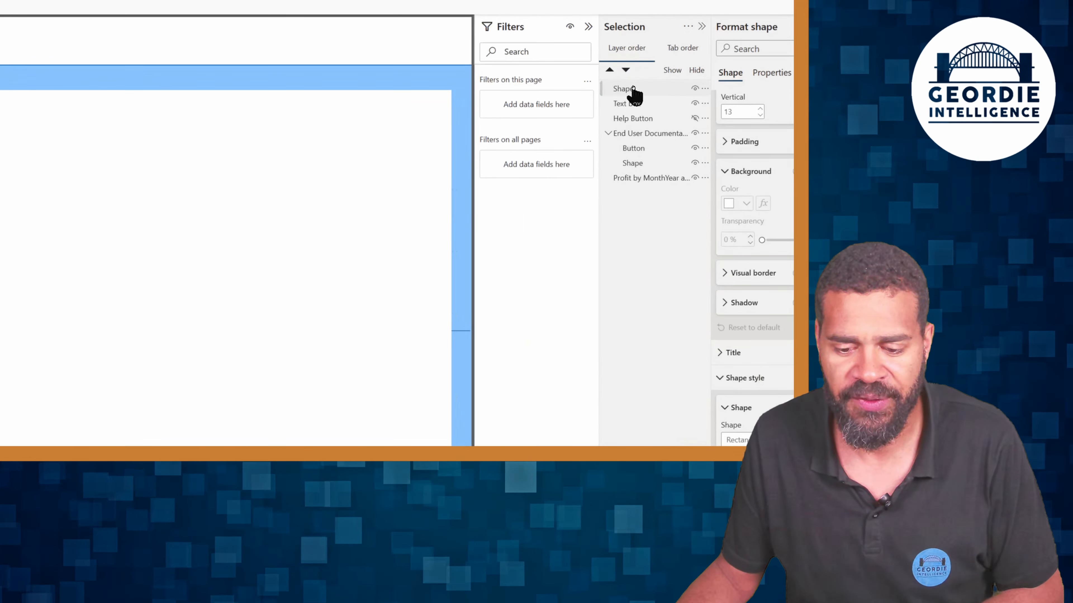
Step: Move the "Technical Stuff" shape into the End User Documentation group and check it by hiding and reshowing the group
{"action": "left_click_drag", "start_coordinate": [634, 90], "coordinate": [641, 166]}
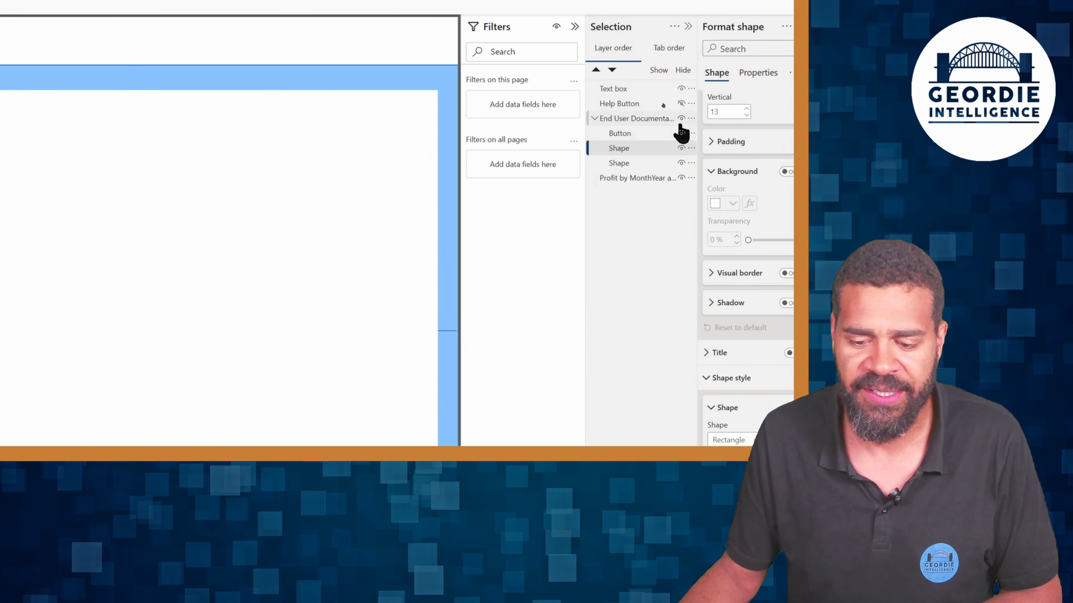
{"action": "left_click", "coordinate": [681, 119]}
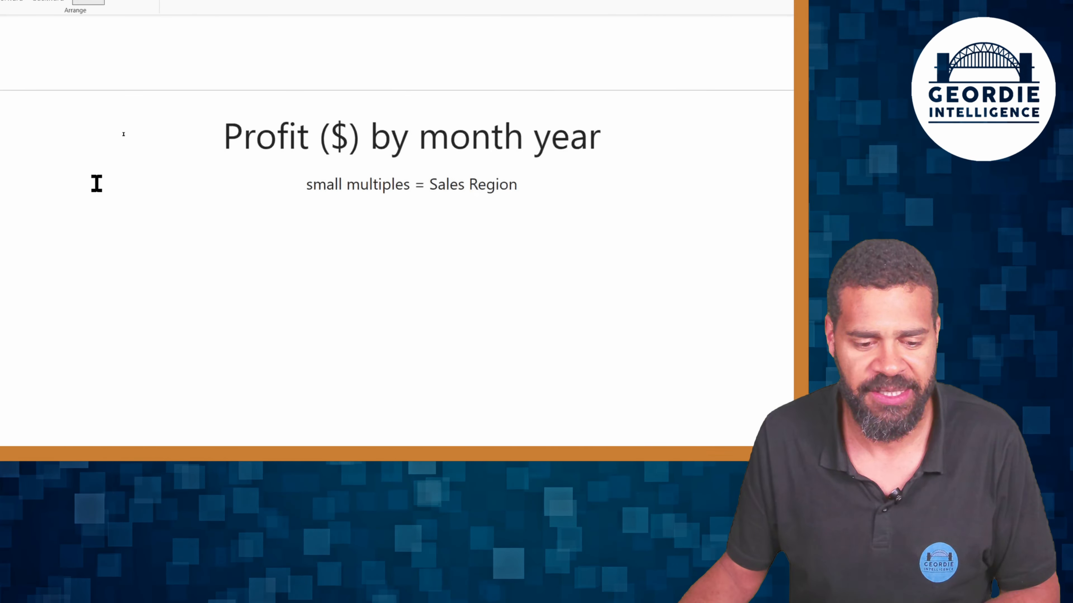
{"action": "left_click", "coordinate": [616, 149]}
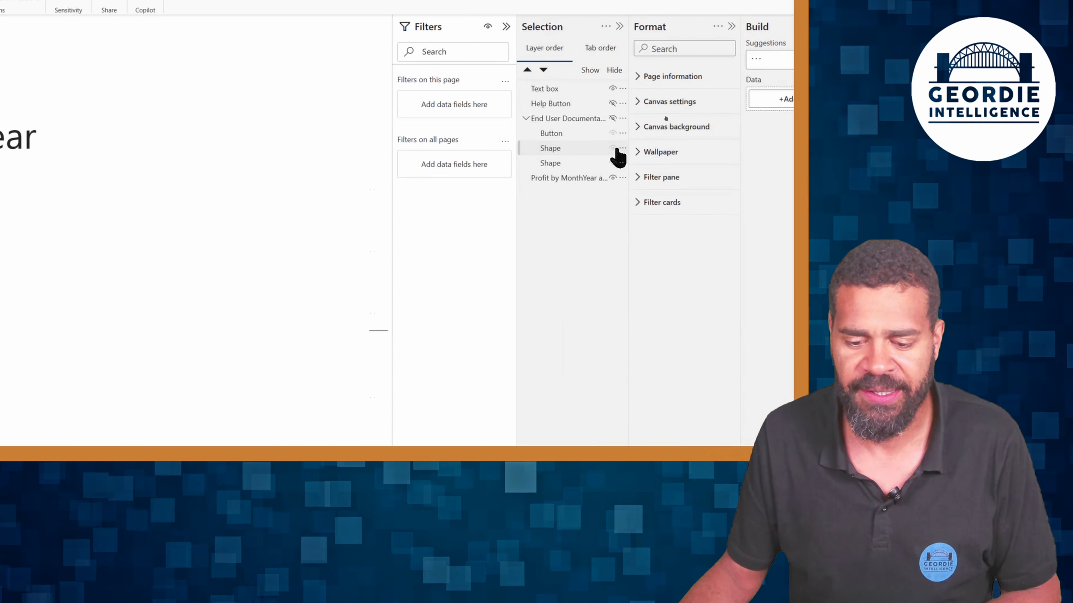
{"action": "left_click", "coordinate": [613, 119]}
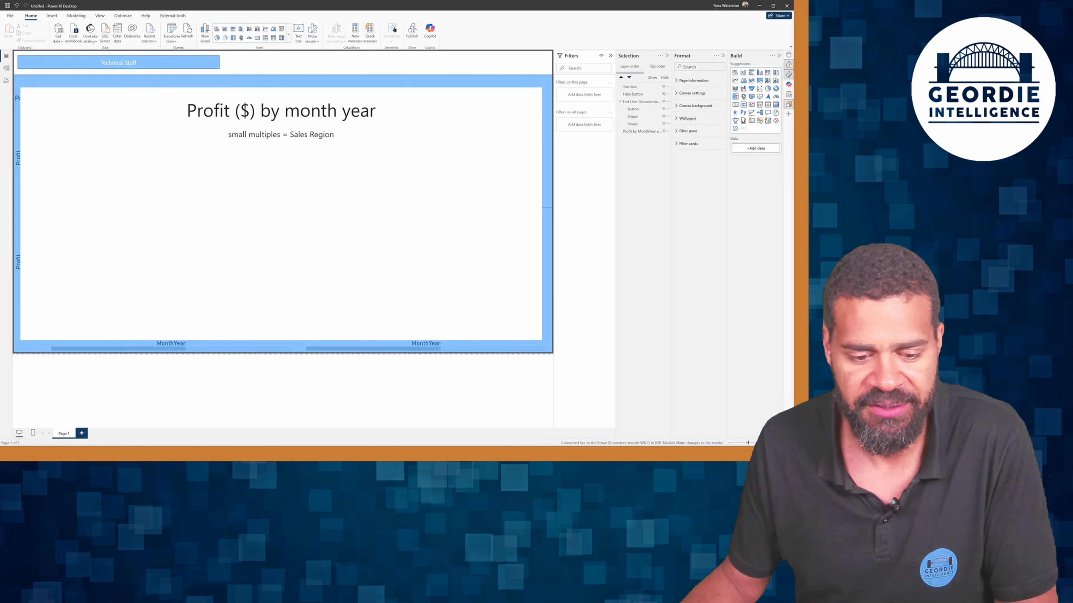
Step: Add a bookmark of the current page state with the documentation overlay visible and name it "Help"
{"action": "left_click", "coordinate": [100, 15]}
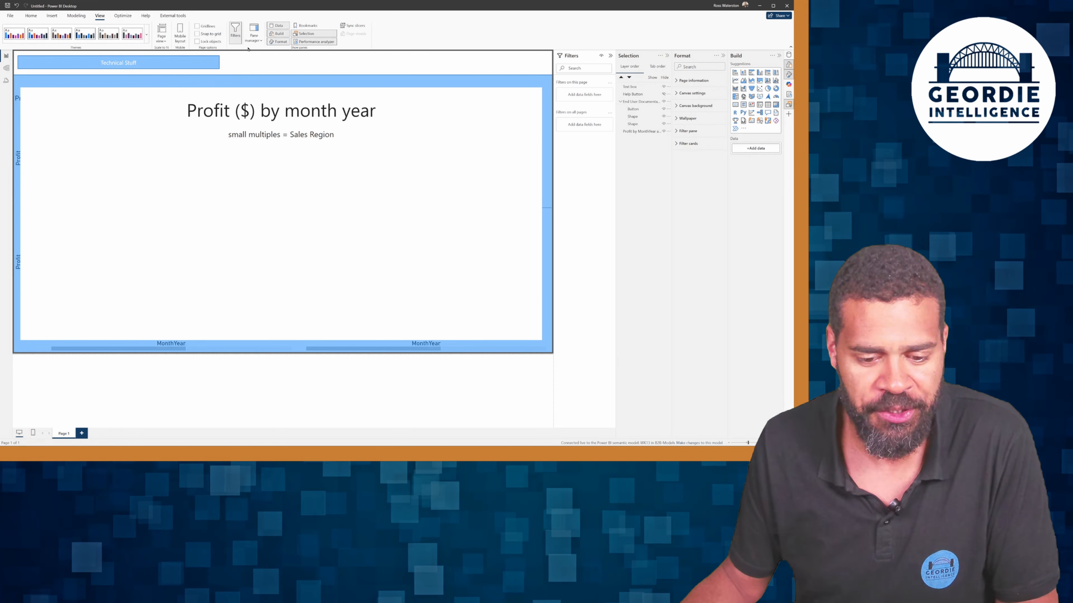
{"action": "left_click", "coordinate": [307, 26]}
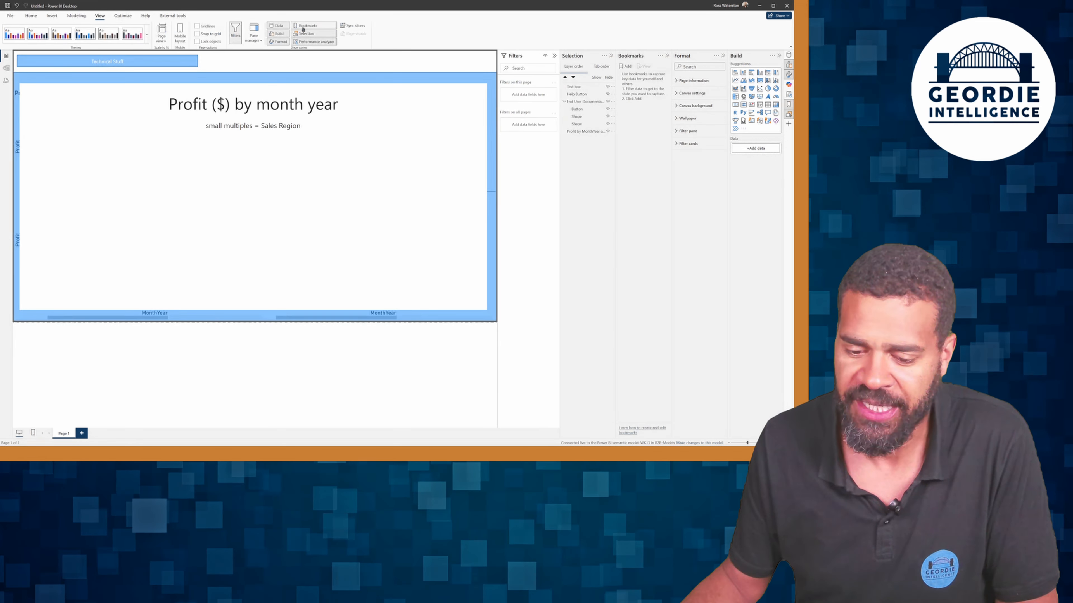
{"action": "left_click", "coordinate": [627, 66]}
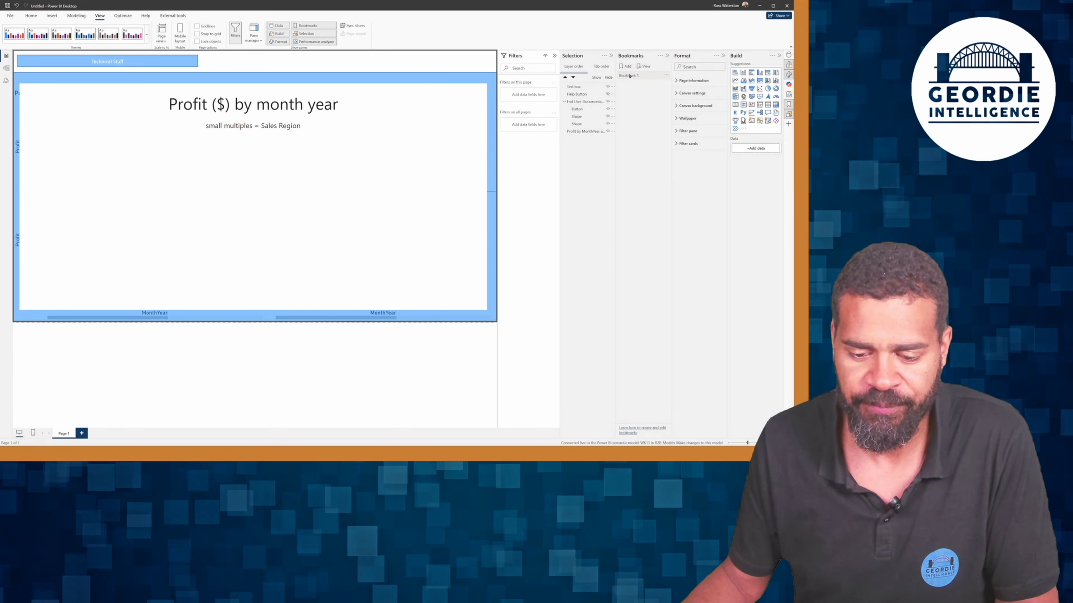
{"action": "double_click", "coordinate": [629, 76]}
{"action": "double_click", "coordinate": [629, 74]}
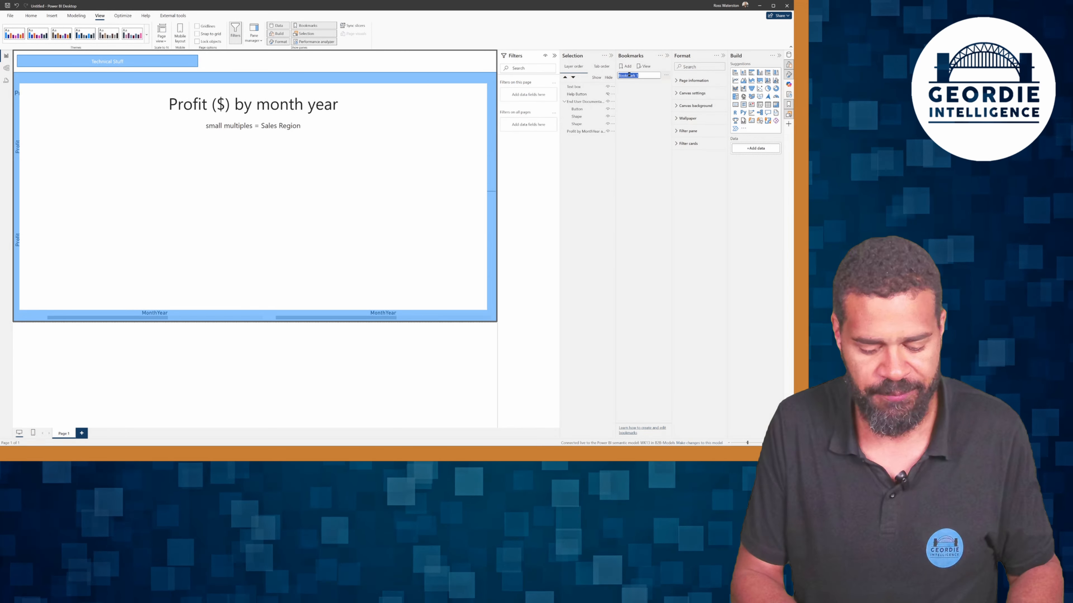
{"action": "type", "text": "Help"}
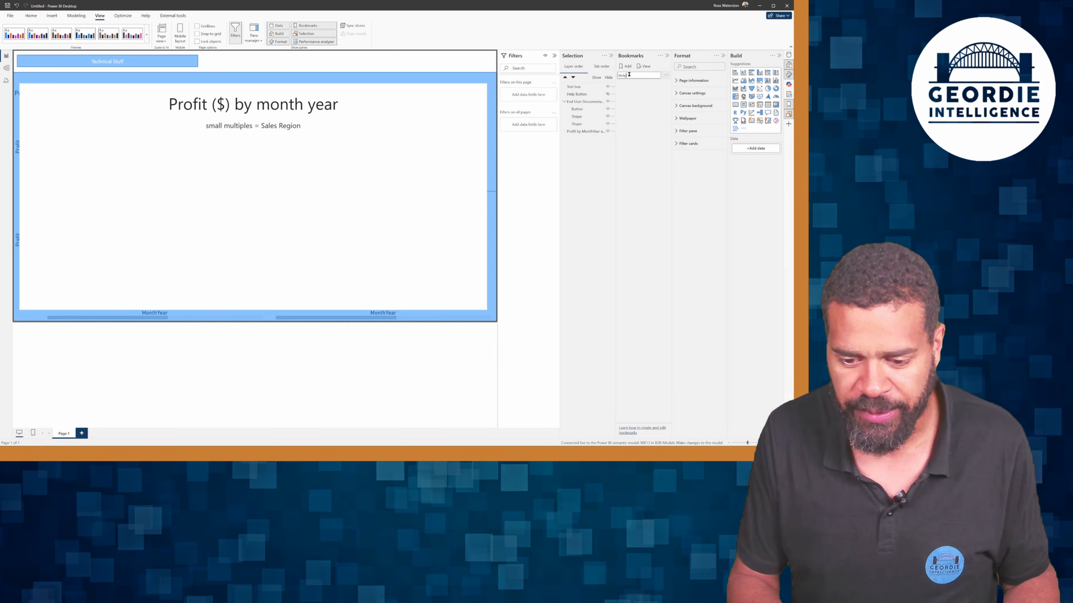
{"action": "key", "text": "Return"}
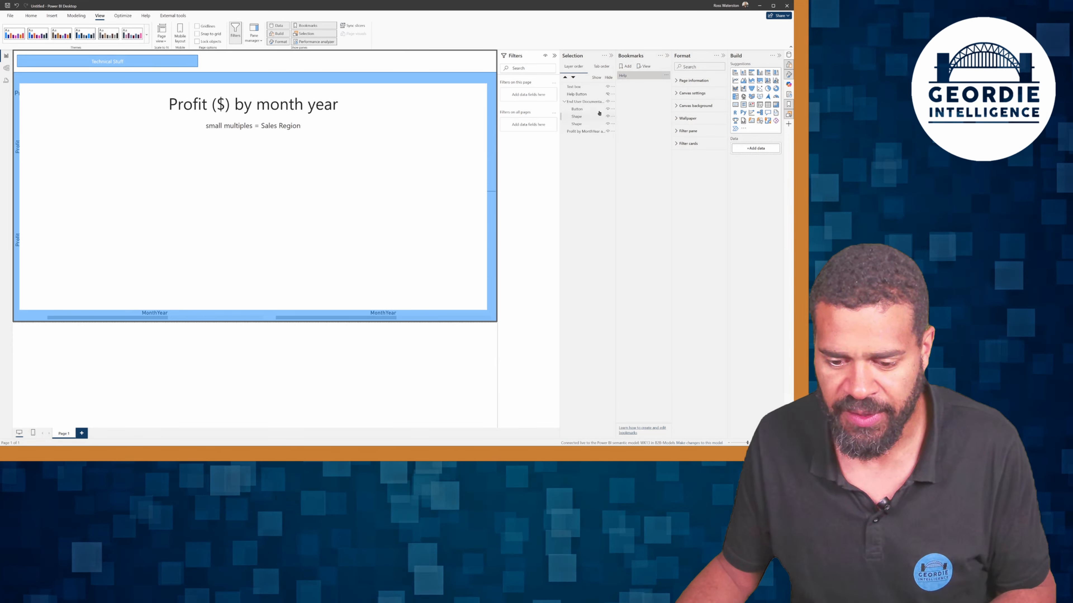
Step: Limit the Help bookmark to the selected Help Button and End User Documentation group, exclude data and current page, and update it
{"action": "left_click", "coordinate": [586, 95]}
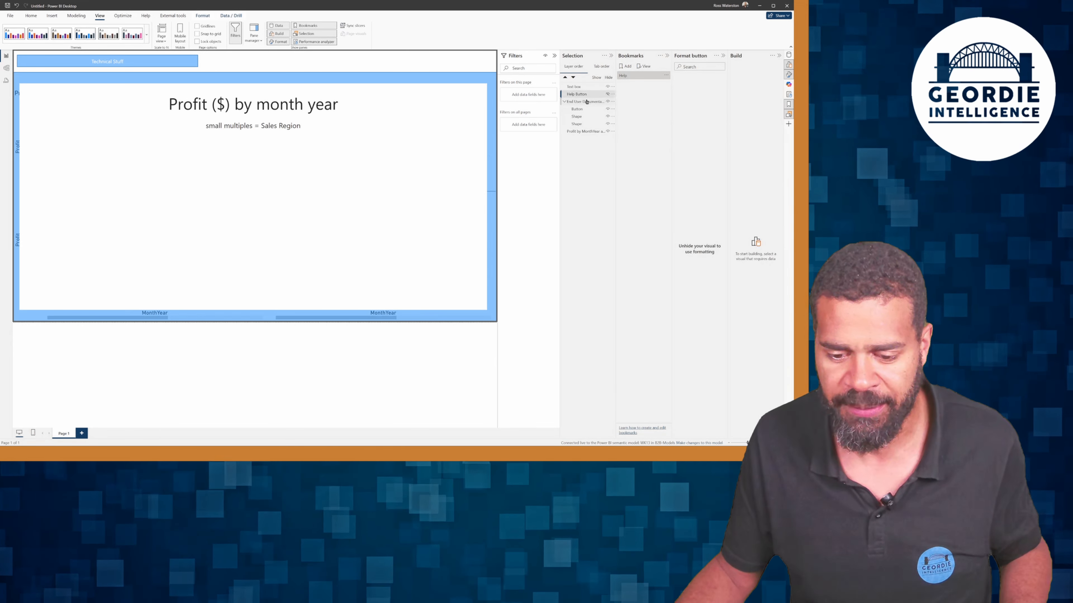
{"action": "left_click", "coordinate": [586, 101]}
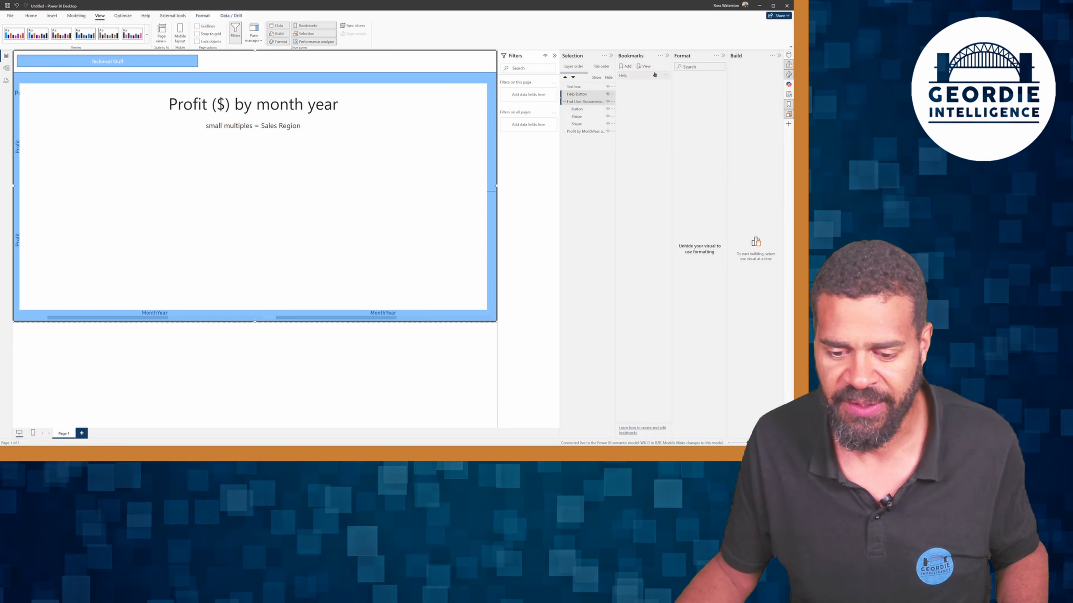
{"action": "left_click", "coordinate": [666, 75]}
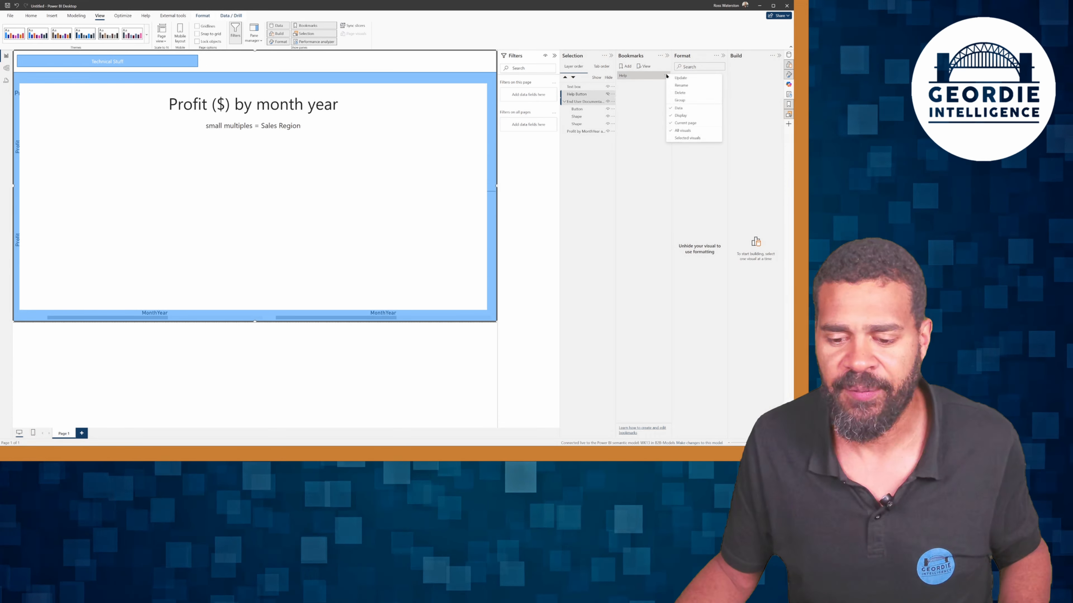
{"action": "left_click", "coordinate": [682, 115]}
{"action": "left_click", "coordinate": [666, 76]}
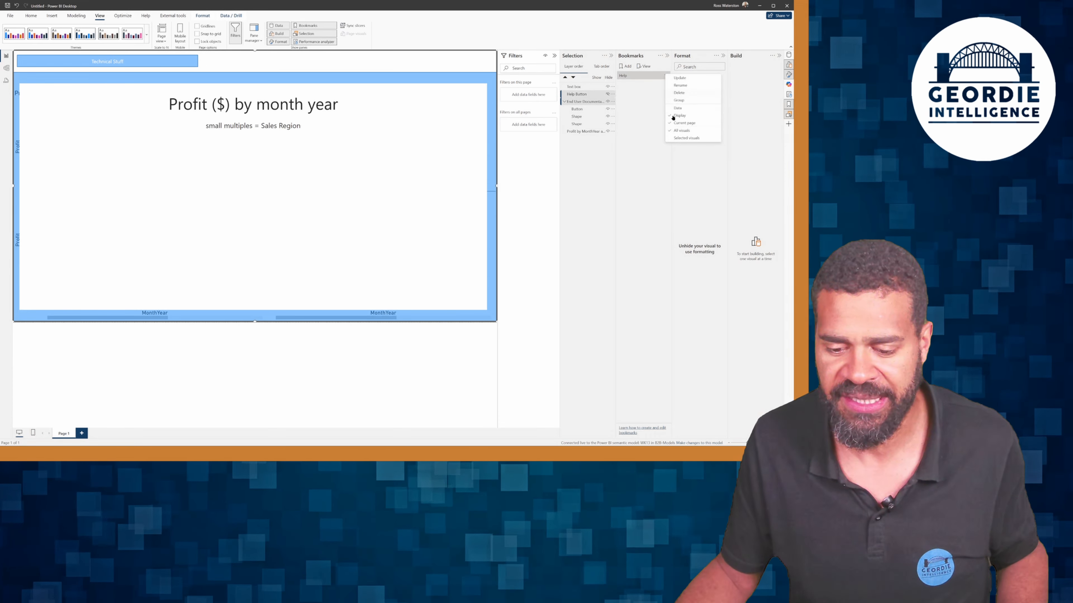
{"action": "left_click", "coordinate": [676, 124]}
{"action": "left_click", "coordinate": [666, 75]}
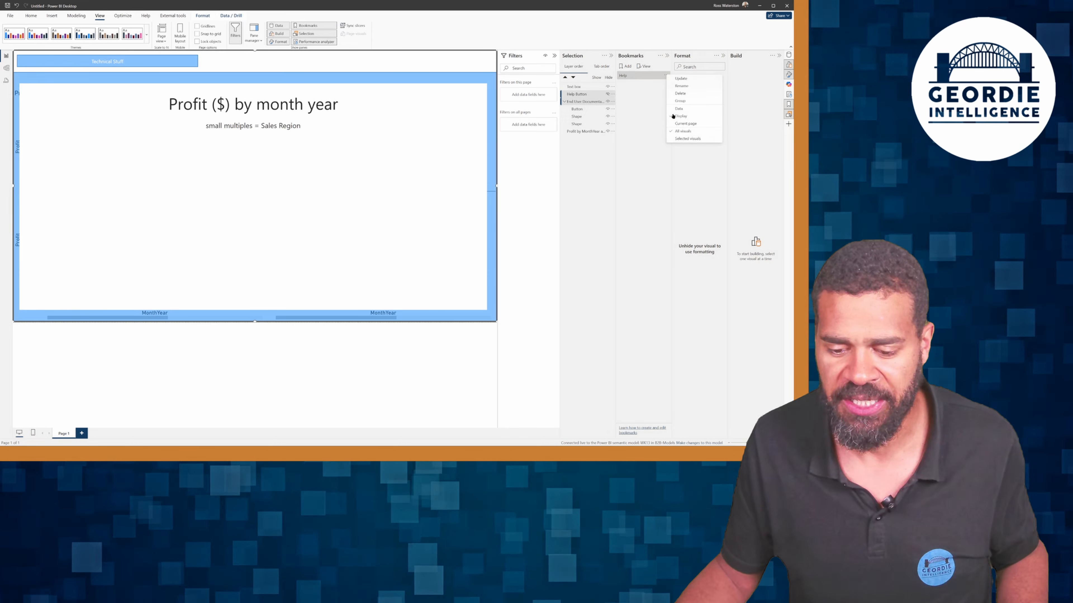
{"action": "left_click", "coordinate": [673, 139]}
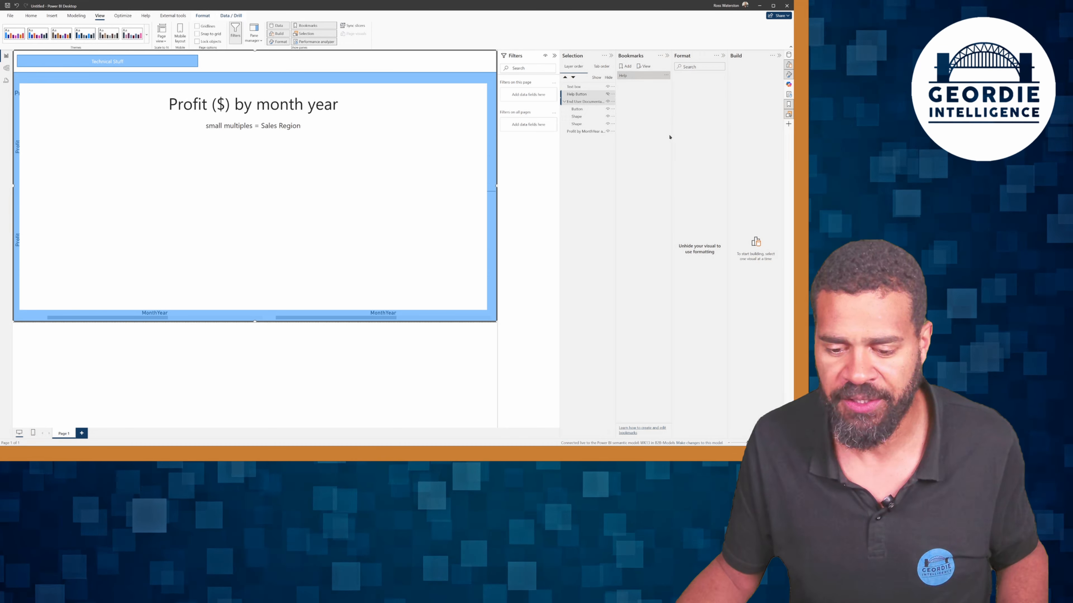
{"action": "left_click", "coordinate": [667, 75]}
{"action": "left_click", "coordinate": [681, 81]}
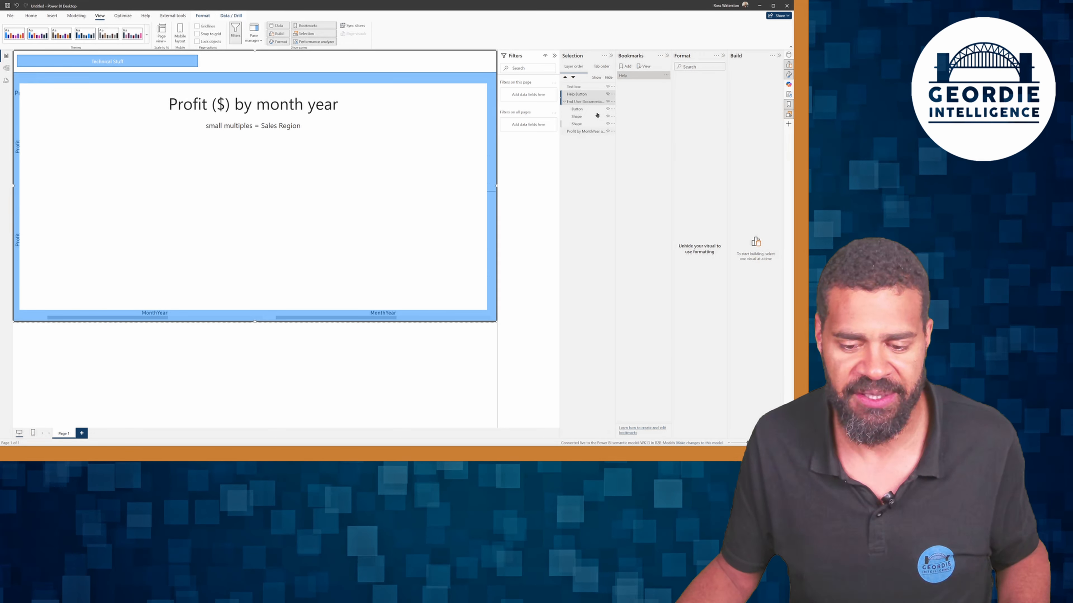
Step: Test the Help bookmark by showing the Help Button, hiding the End User Documentation group and applying the bookmark
{"action": "left_click", "coordinate": [607, 93]}
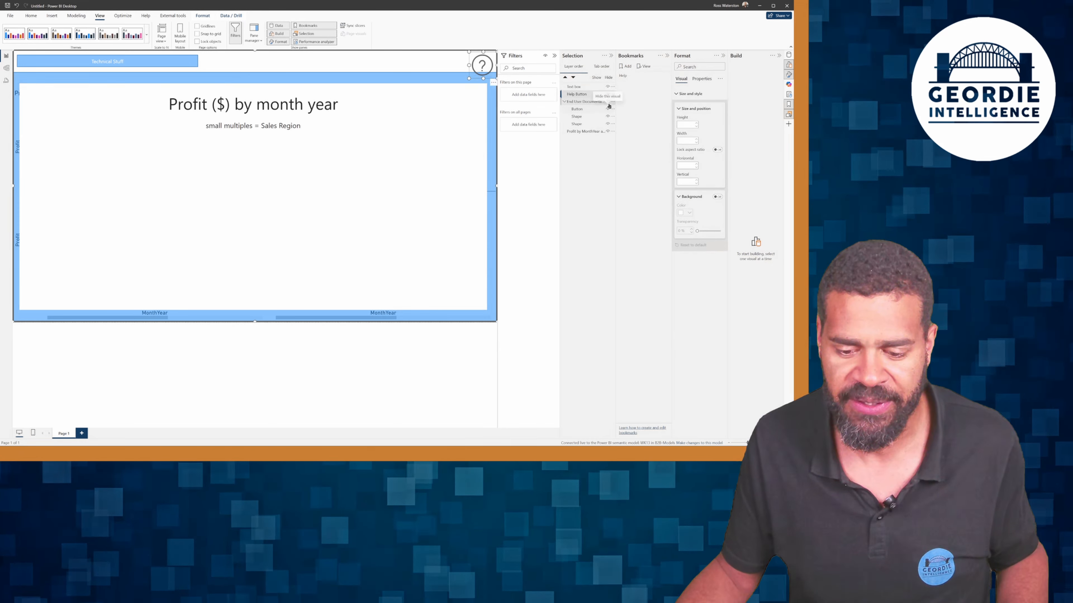
{"action": "left_click", "coordinate": [607, 102]}
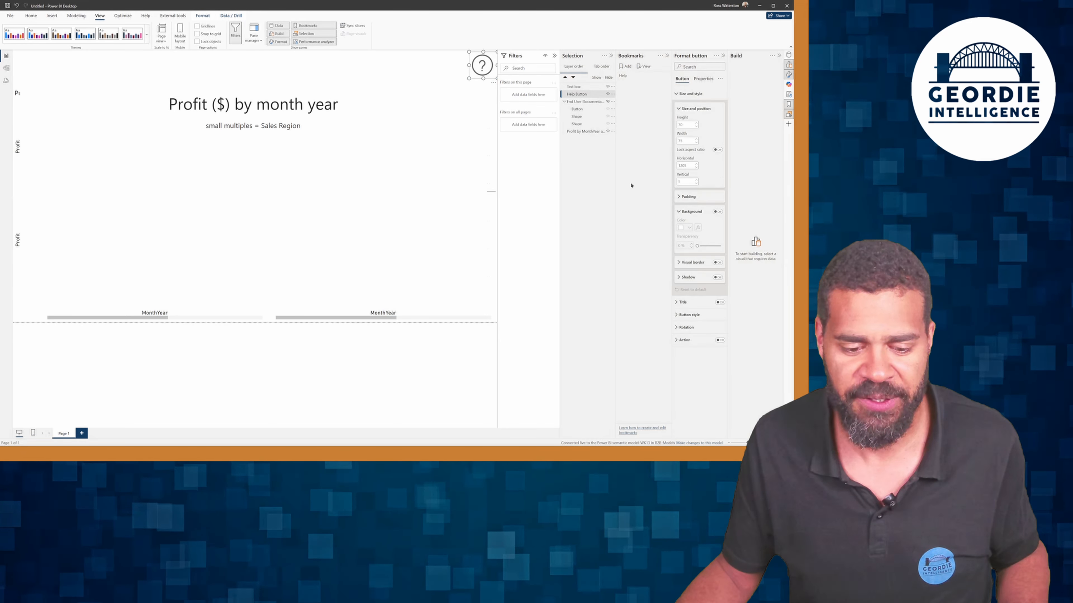
{"action": "left_click", "coordinate": [628, 78]}
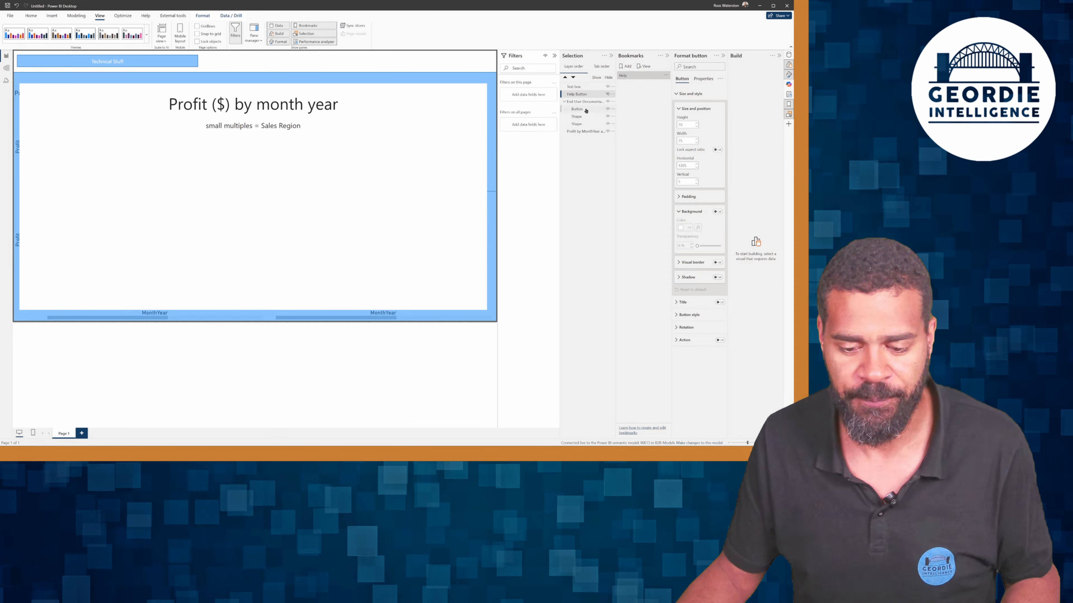
Step: Show the Help Button, hide the End User Documentation group and add a bookmark of this state named "Normal"
{"action": "left_click", "coordinate": [608, 93]}
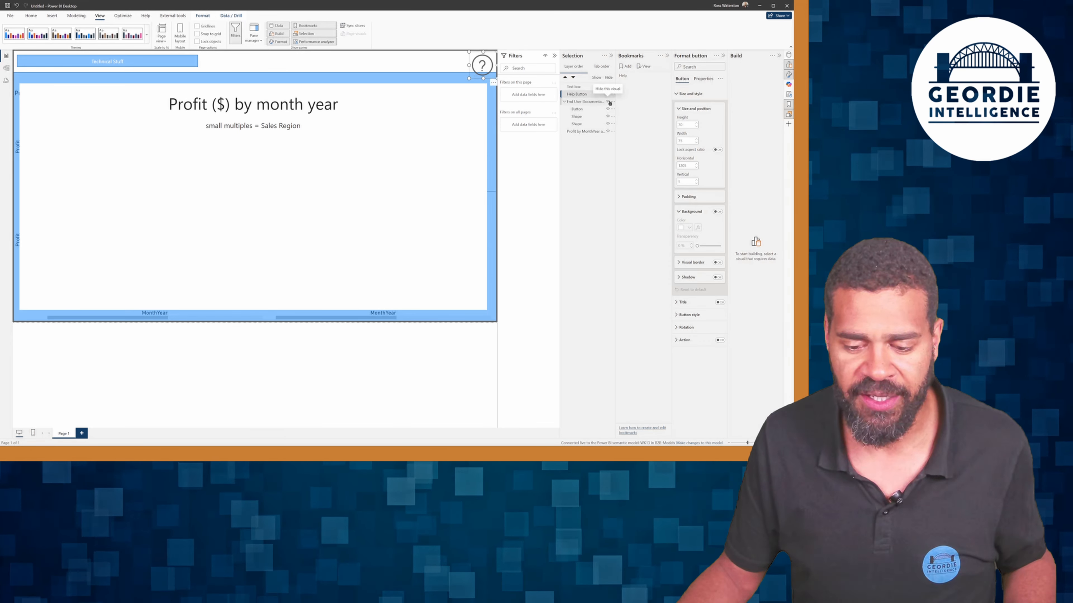
{"action": "left_click", "coordinate": [607, 102]}
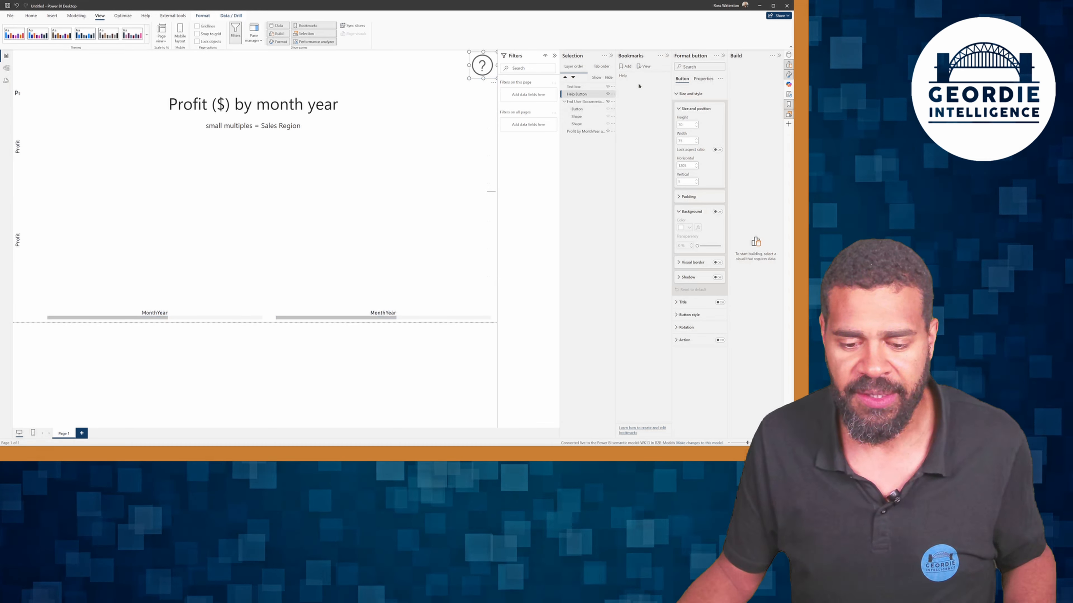
{"action": "left_click", "coordinate": [630, 67]}
{"action": "double_click", "coordinate": [640, 83]}
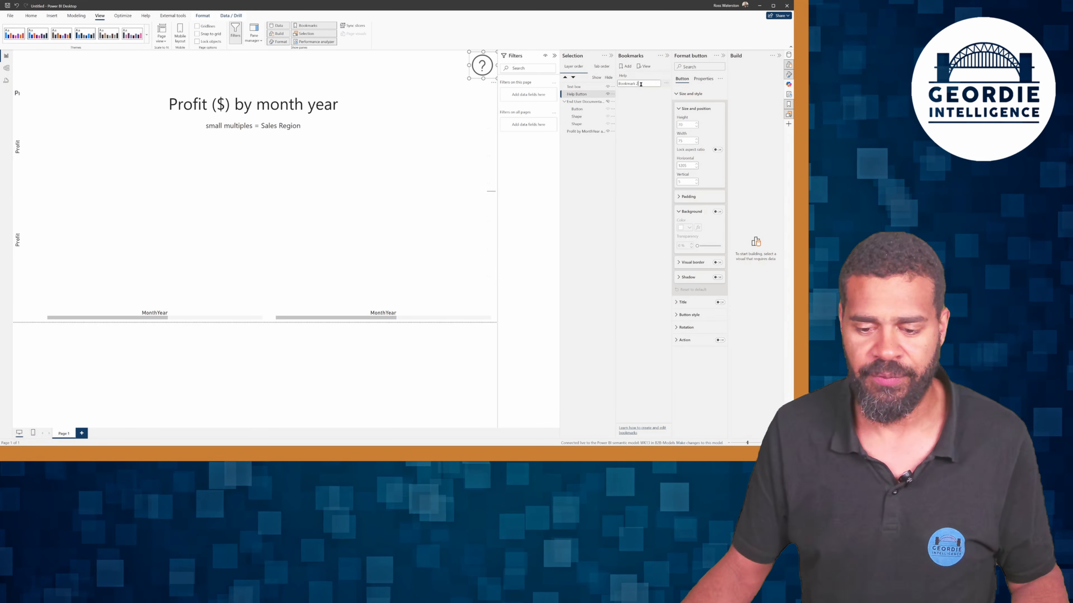
{"action": "left_click_drag", "start_coordinate": [641, 84], "coordinate": [615, 86]}
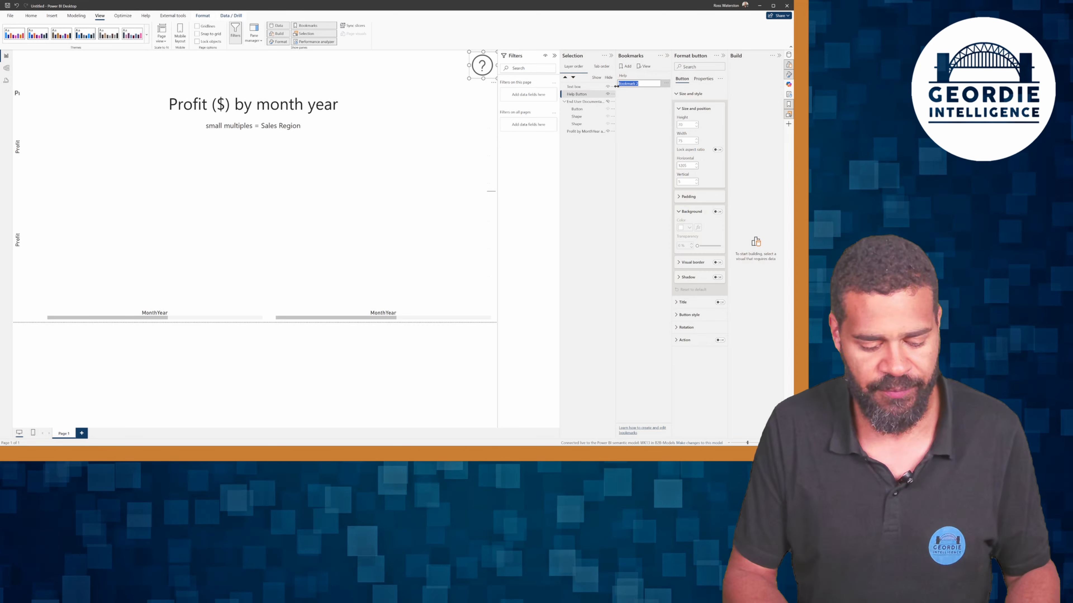
{"action": "type", "text": "Normal"}
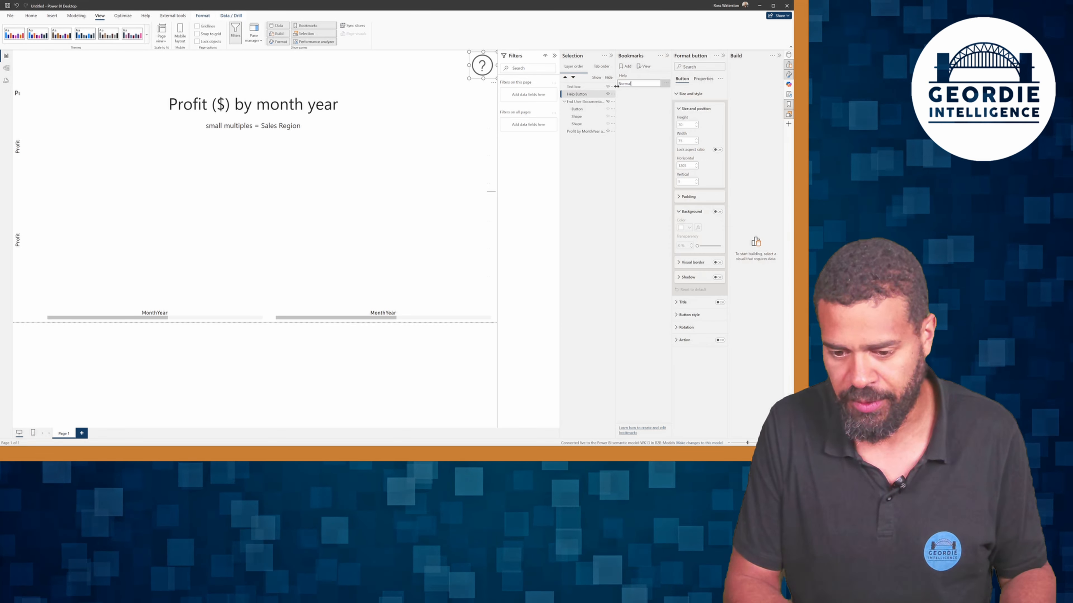
{"action": "key", "text": "Return"}
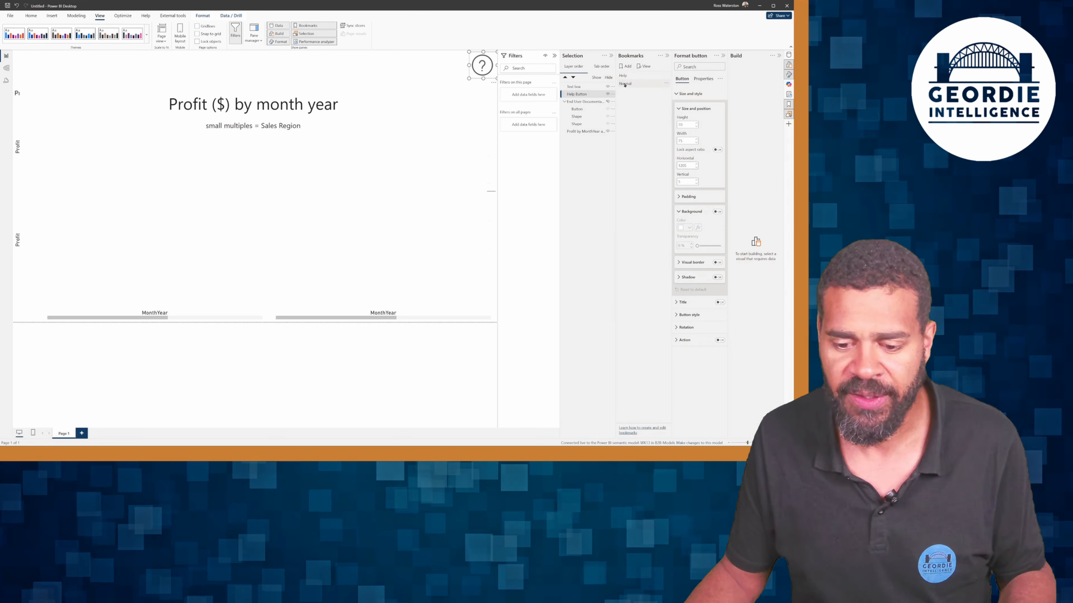
Step: Exclude data and current page from the Normal bookmark and update it
{"action": "left_click", "coordinate": [665, 84]}
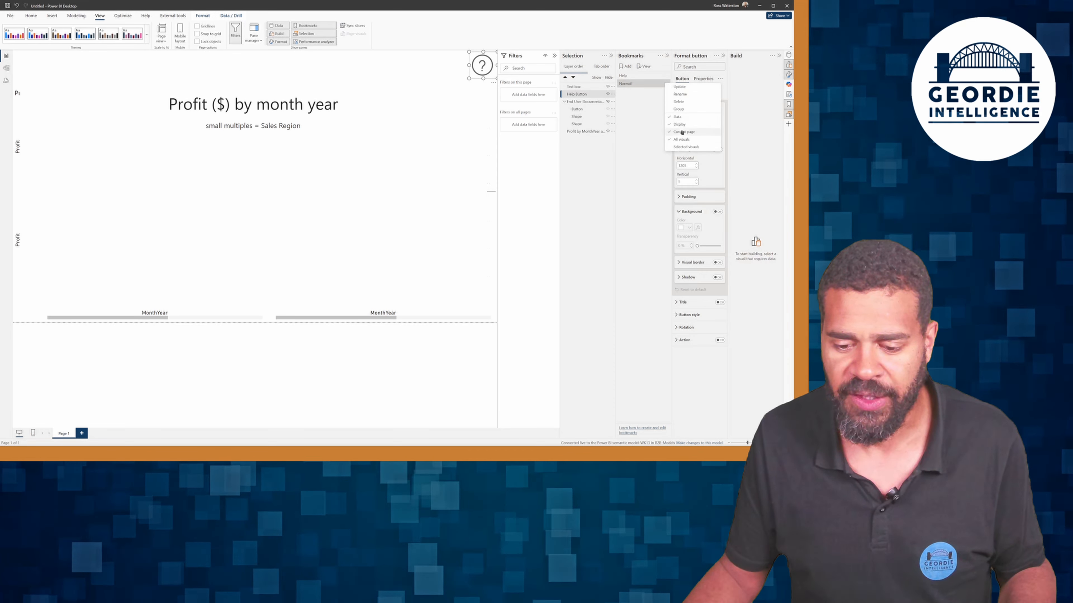
{"action": "left_click", "coordinate": [677, 116]}
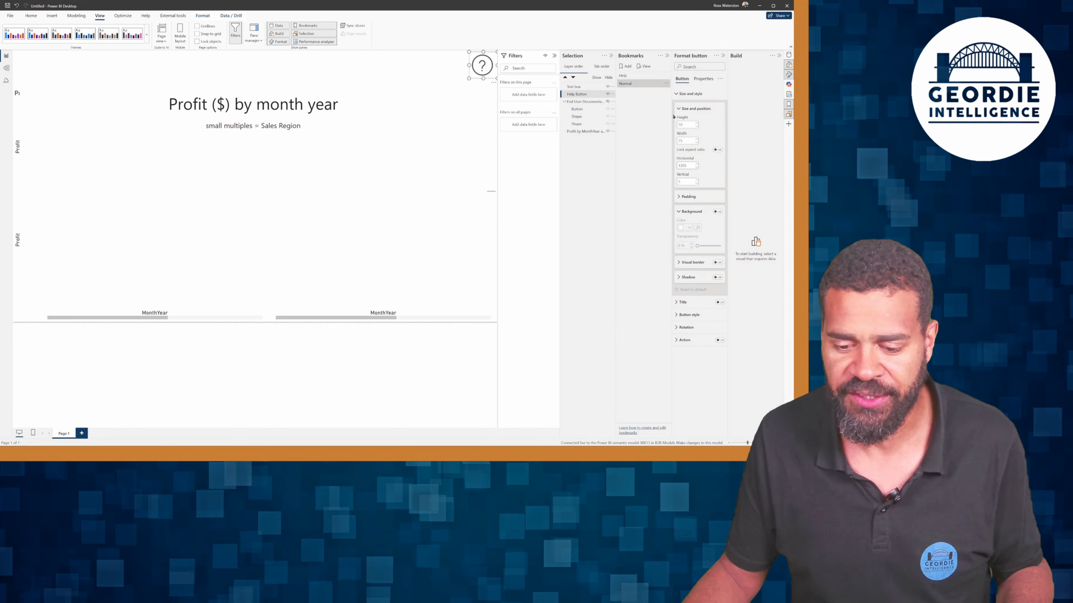
{"action": "left_click", "coordinate": [666, 83]}
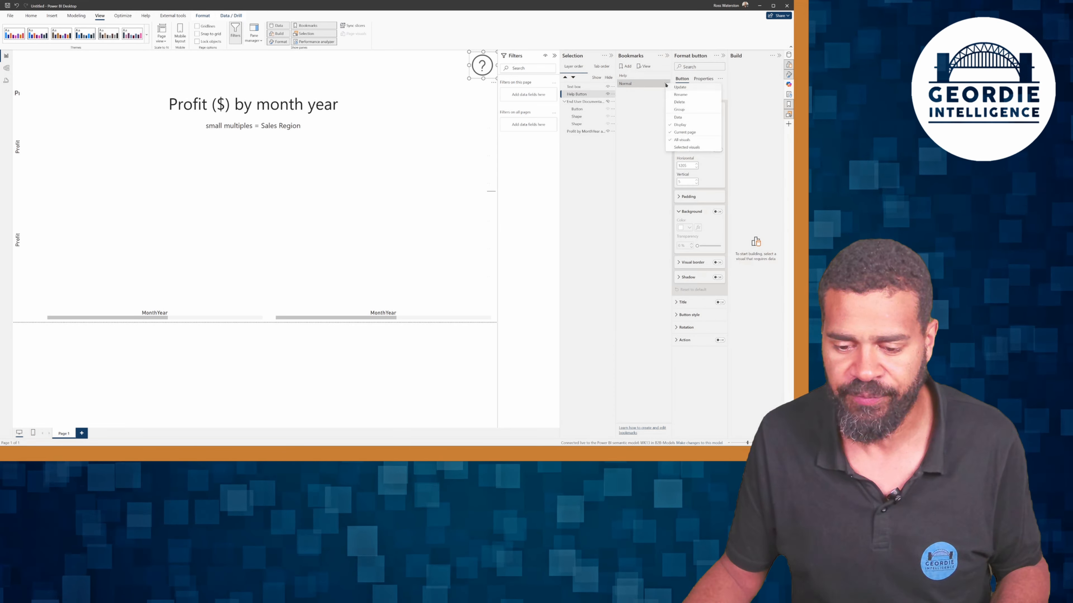
{"action": "left_click", "coordinate": [685, 132]}
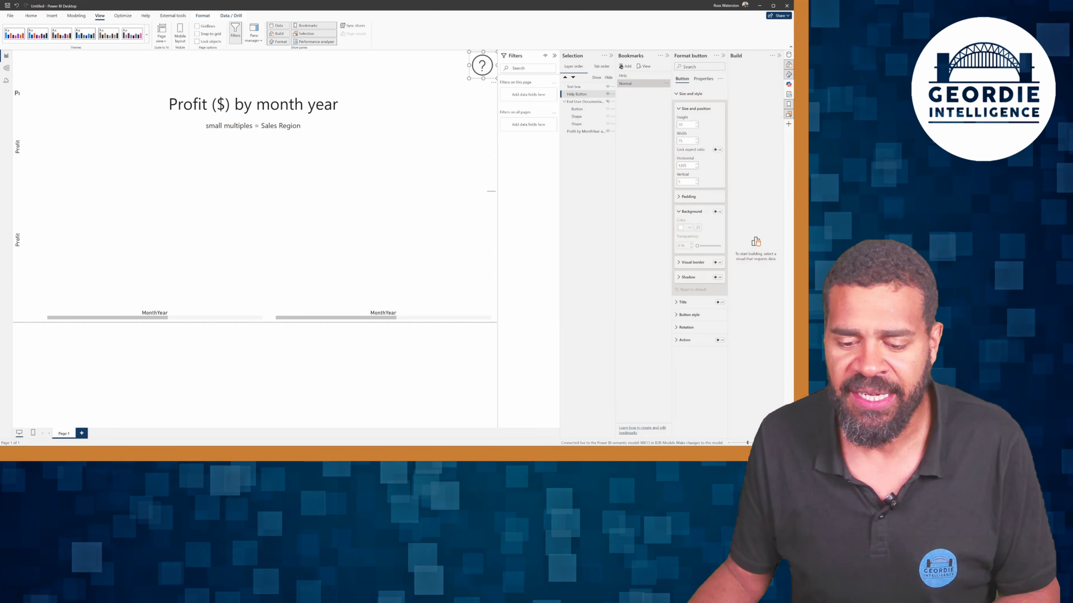
{"action": "left_click", "coordinate": [665, 83]}
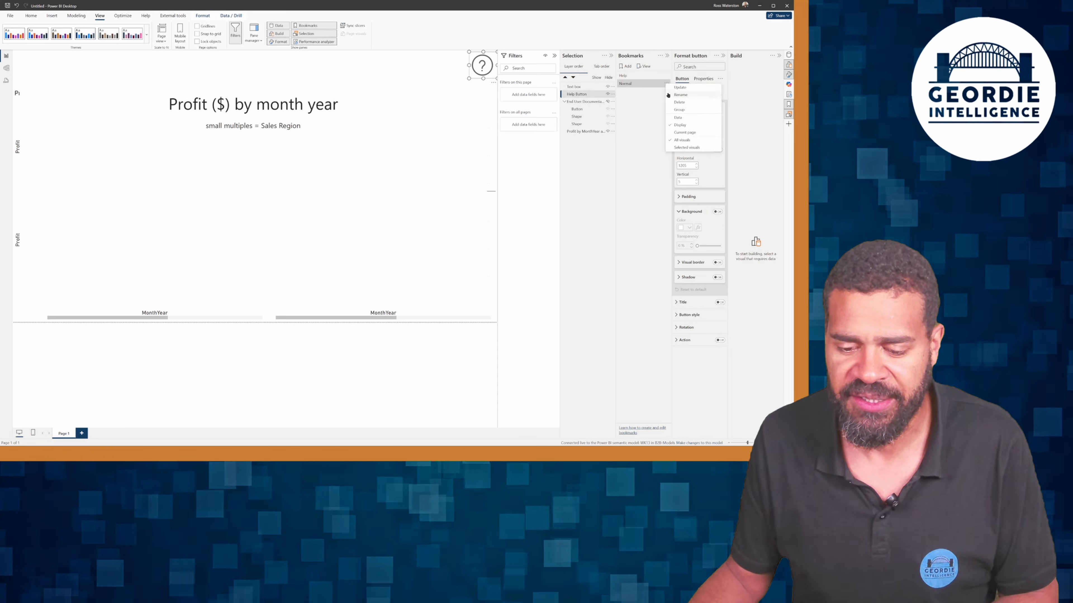
{"action": "left_click", "coordinate": [680, 88]}
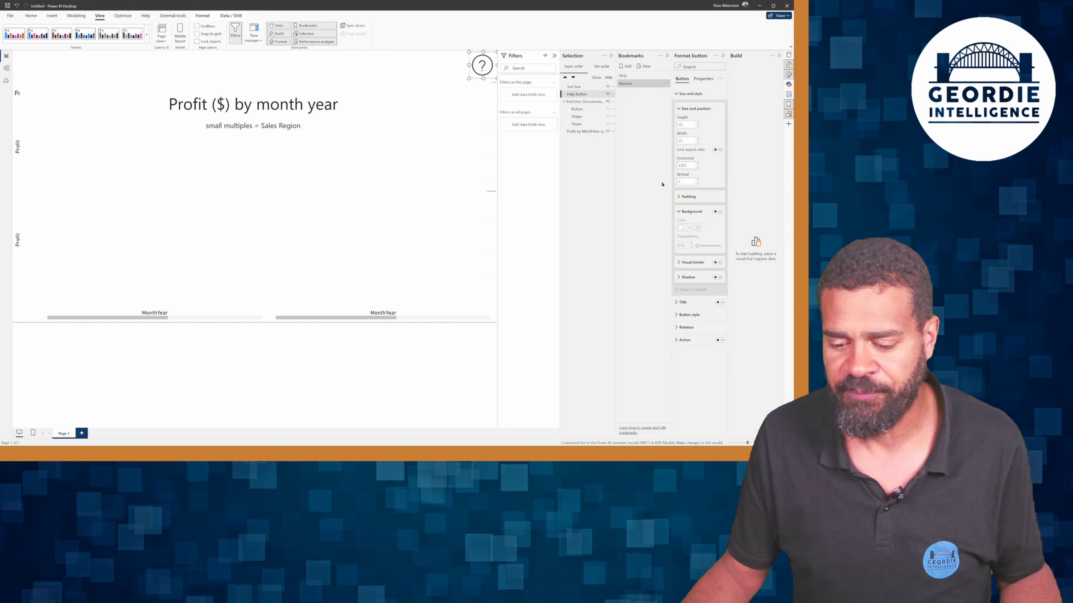
Step: Turn on the Help Button's action, set it to the Help bookmark and test it on the page
{"action": "left_click", "coordinate": [689, 343]}
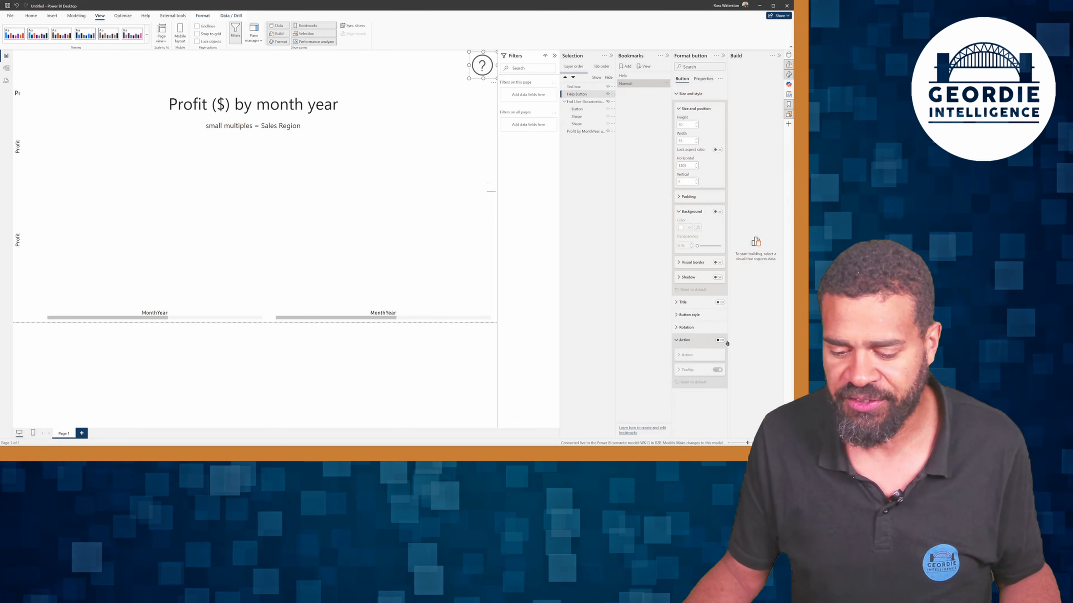
{"action": "left_click", "coordinate": [720, 340]}
{"action": "left_click", "coordinate": [695, 371]}
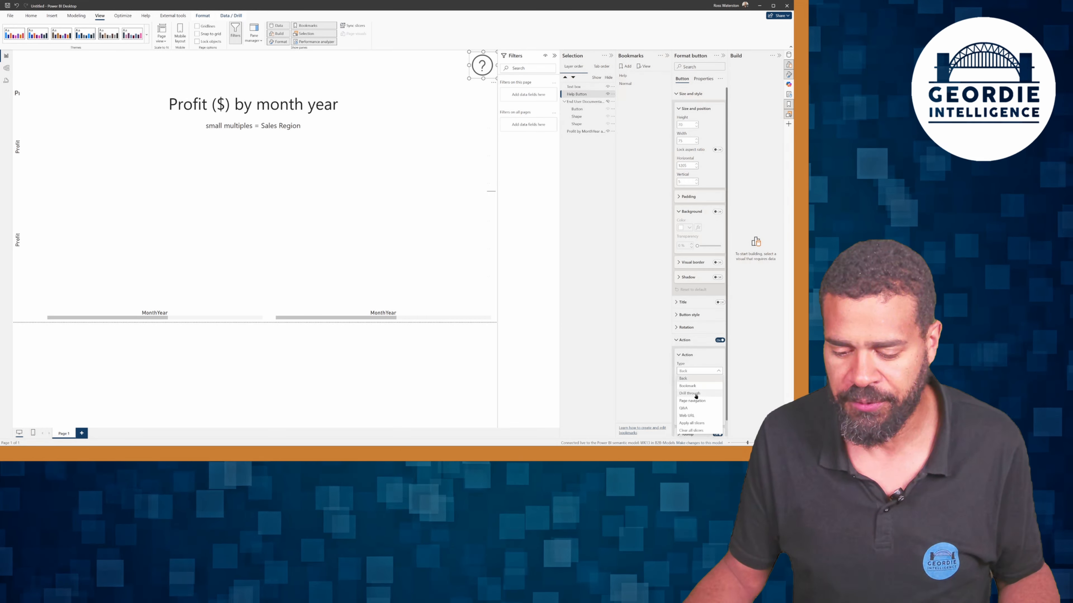
{"action": "left_click", "coordinate": [688, 385]}
{"action": "left_click", "coordinate": [696, 387]}
{"action": "left_click", "coordinate": [695, 402]}
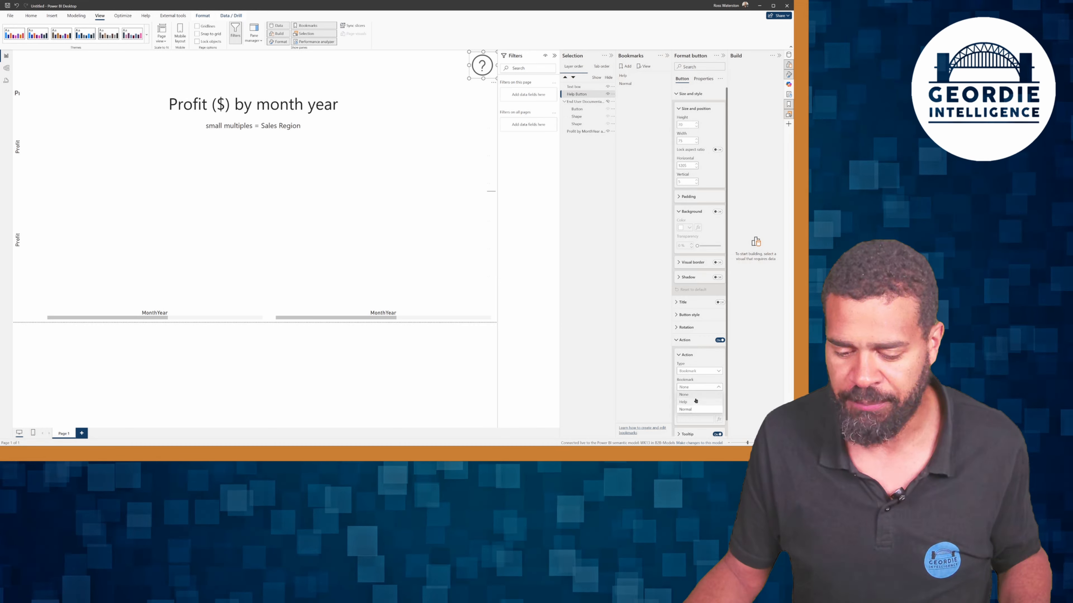
{"action": "left_click", "coordinate": [486, 69], "text": "ctrl"}
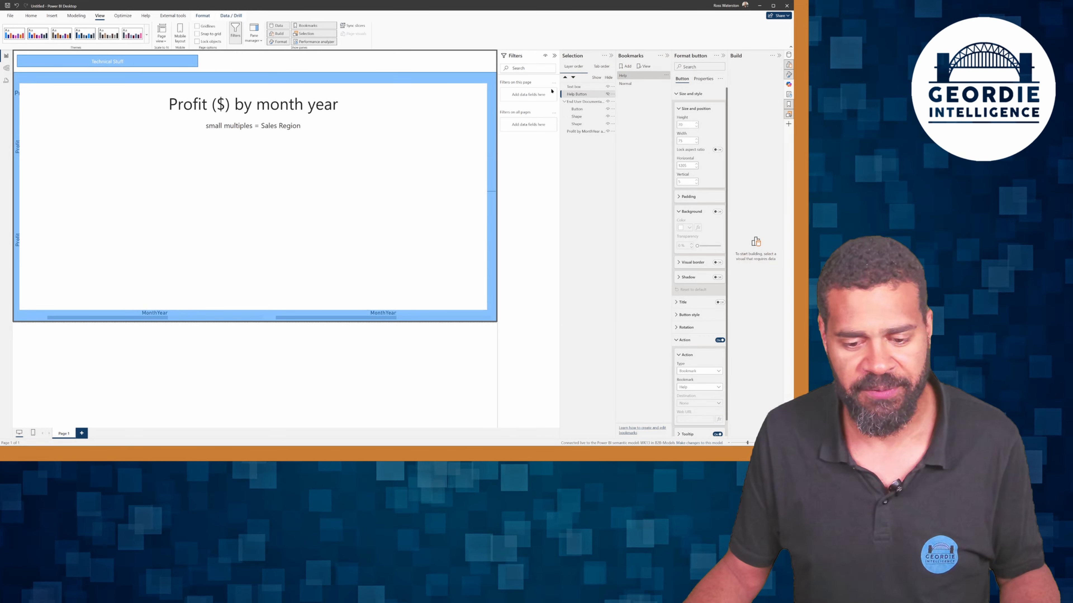
Step: Turn on the action of the button inside the End User Documentation group, set it to the Normal bookmark and test both buttons
{"action": "left_click", "coordinate": [440, 55]}
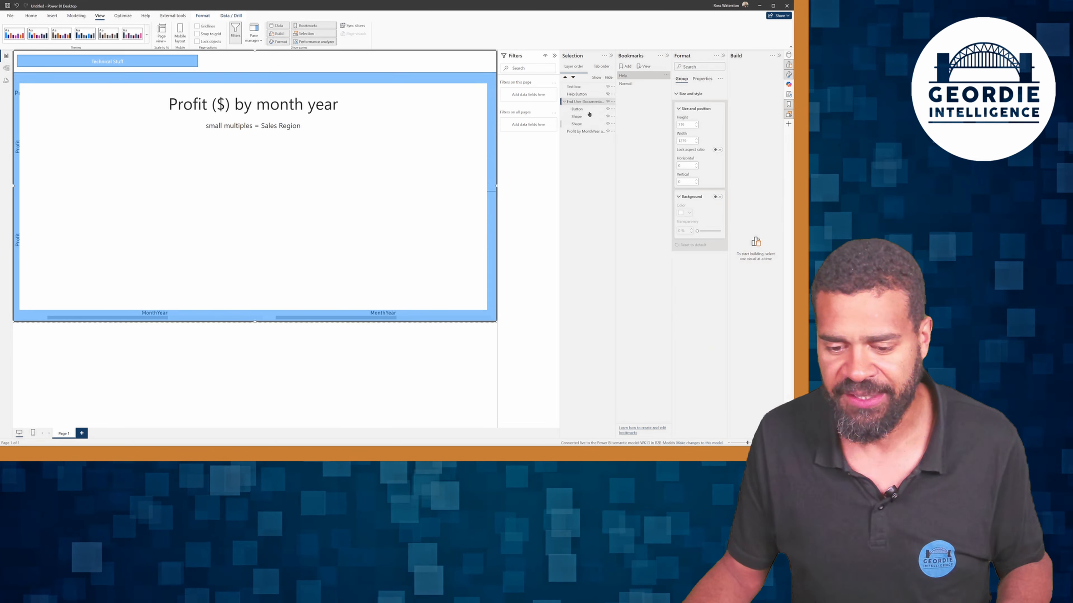
{"action": "left_click", "coordinate": [578, 109]}
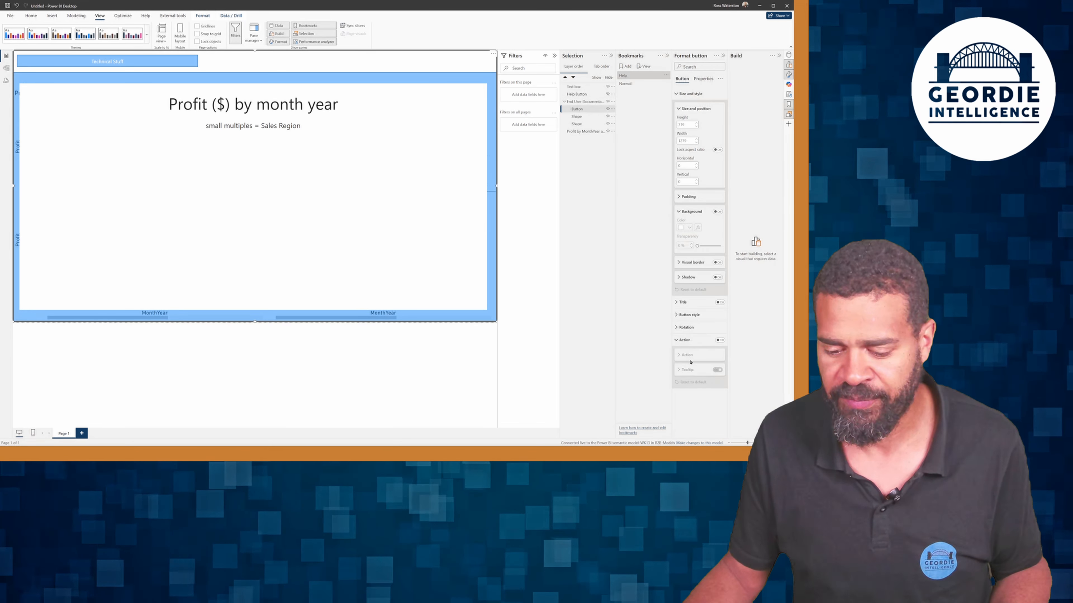
{"action": "left_click", "coordinate": [718, 340]}
{"action": "left_click", "coordinate": [703, 355]}
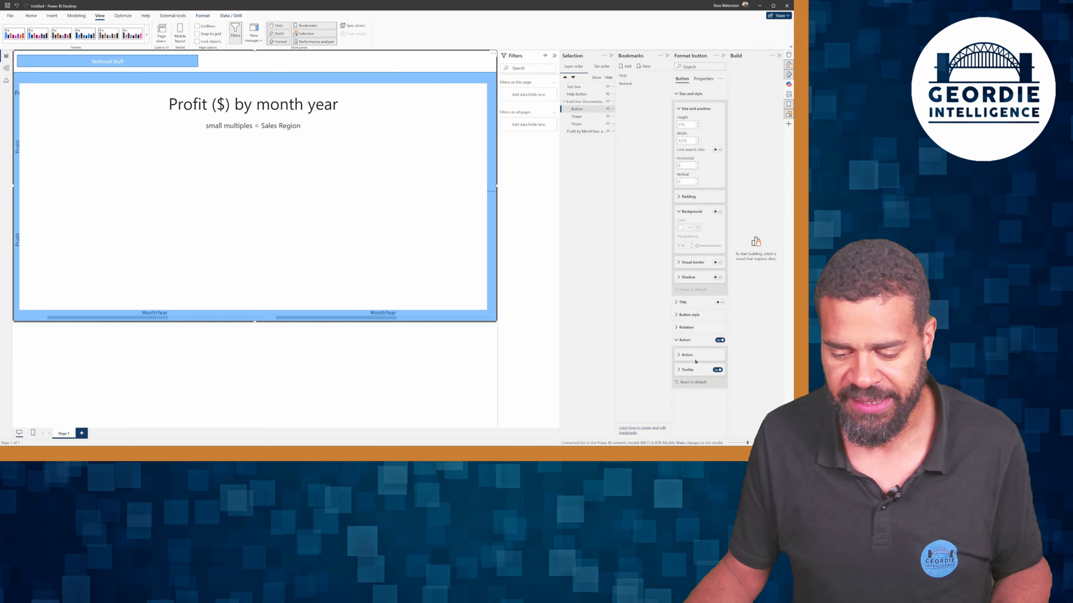
{"action": "left_click", "coordinate": [701, 372]}
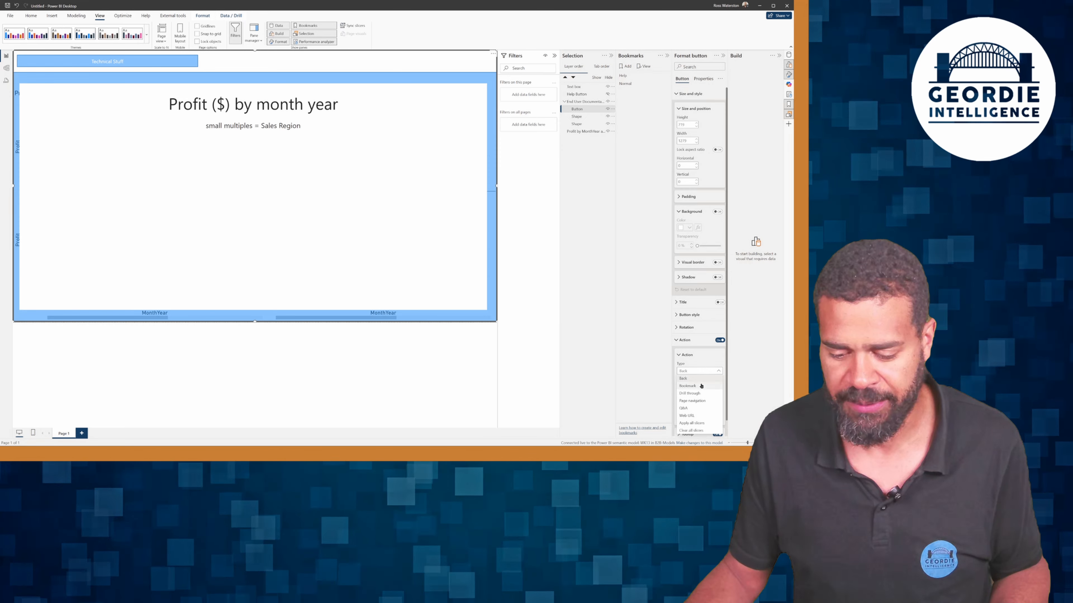
{"action": "left_click", "coordinate": [702, 389]}
{"action": "left_click", "coordinate": [701, 387]}
{"action": "left_click", "coordinate": [685, 410]}
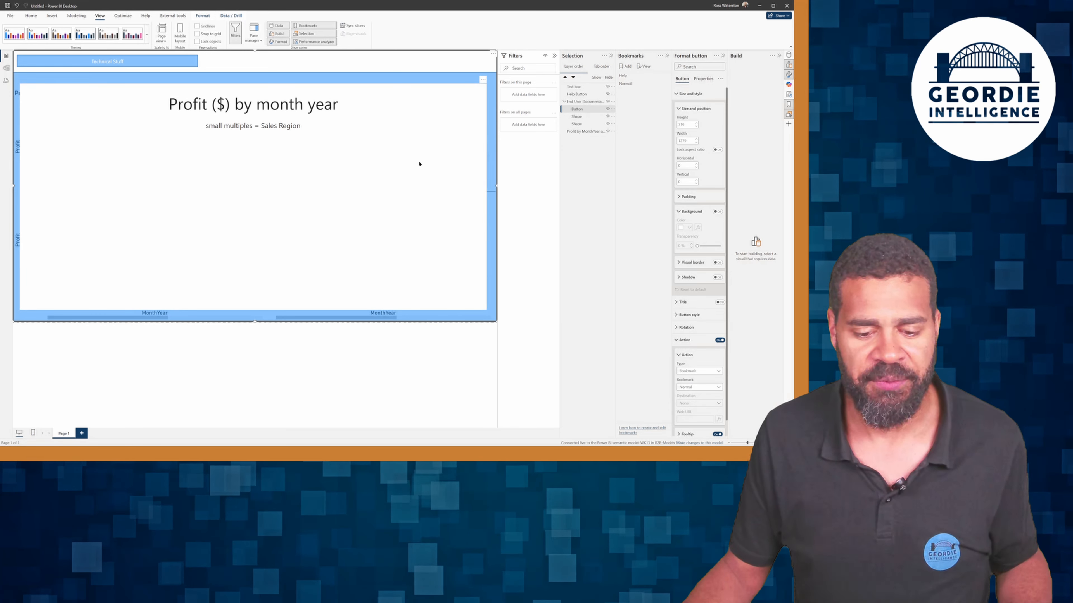
{"action": "left_click", "coordinate": [428, 59], "text": "ctrl"}
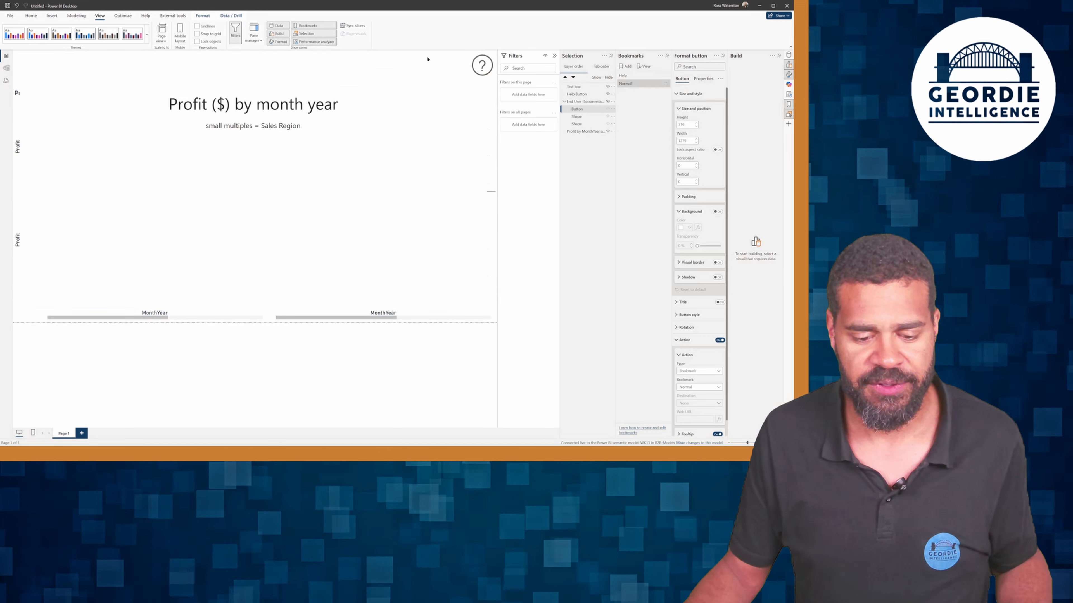
{"action": "left_click", "coordinate": [482, 65], "text": "ctrl"}
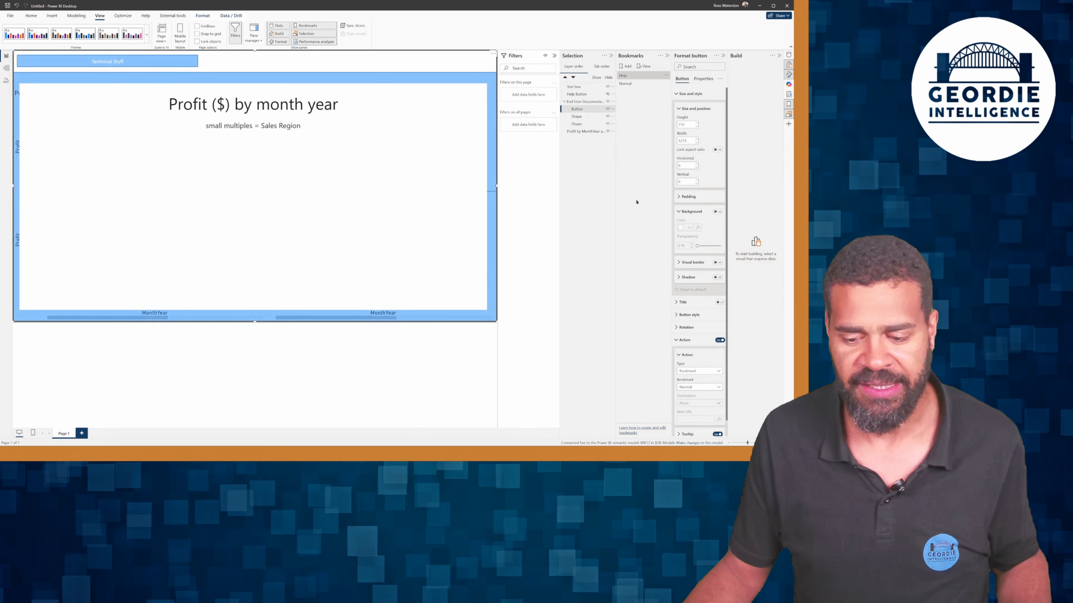
Step: Try moving the button below both shapes in the End User Documentation group's layer order
{"action": "left_click", "coordinate": [581, 109]}
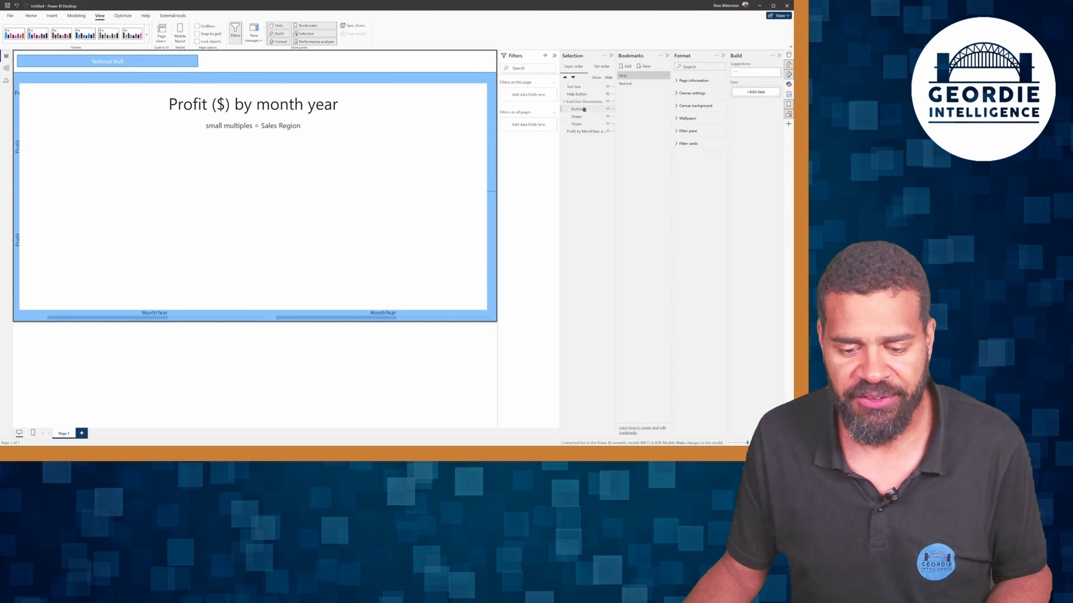
{"action": "left_click", "coordinate": [582, 109]}
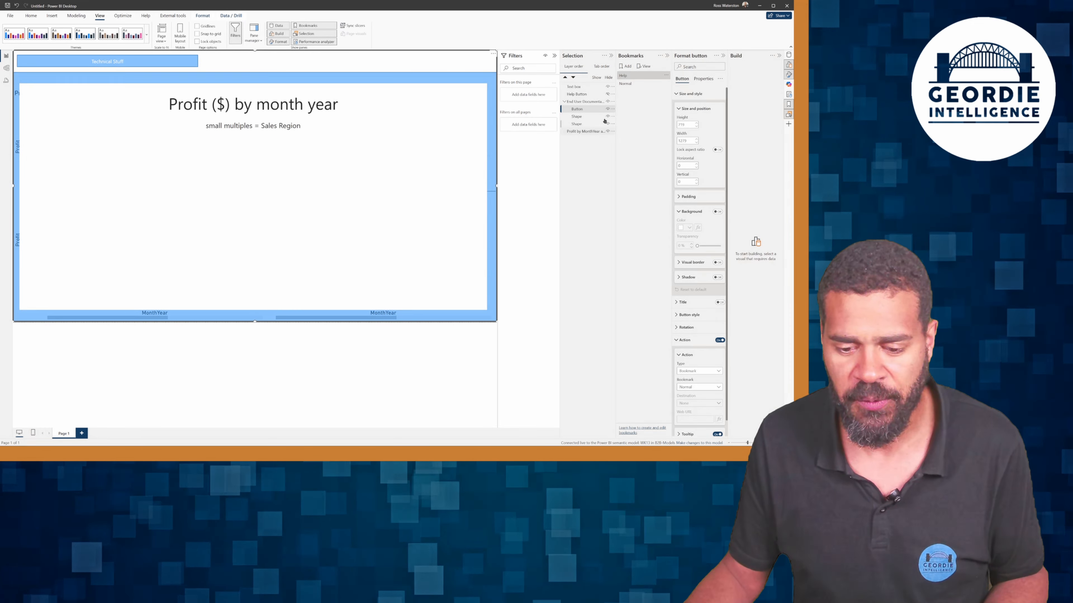
{"action": "left_click_drag", "start_coordinate": [597, 110], "coordinate": [591, 126]}
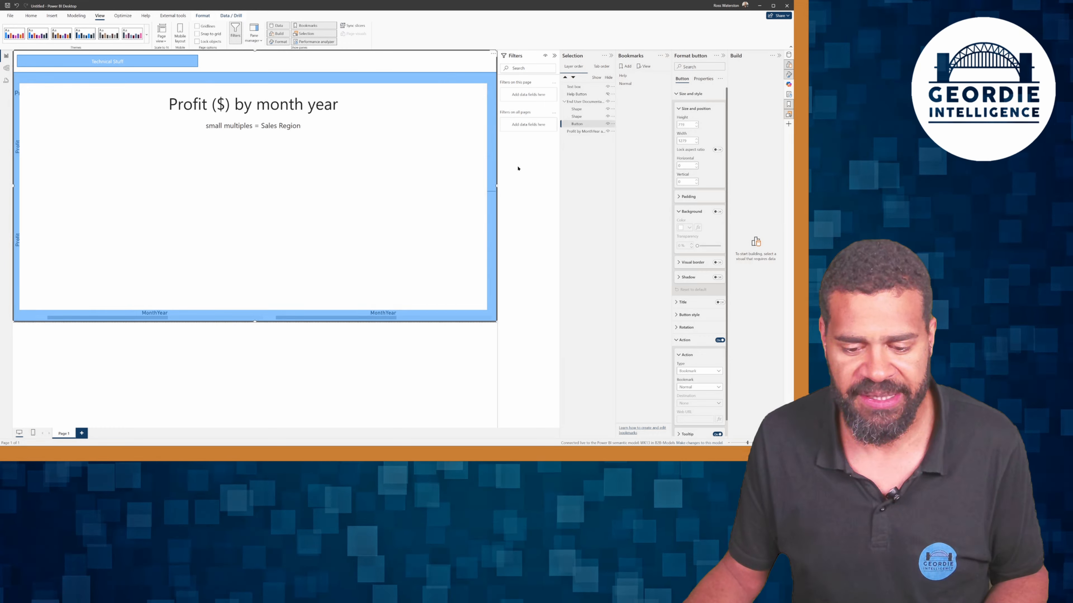
Step: Move the text box into the End User Documentation group and place the button above it as the group's topmost layer
{"action": "left_click", "coordinate": [480, 155]}
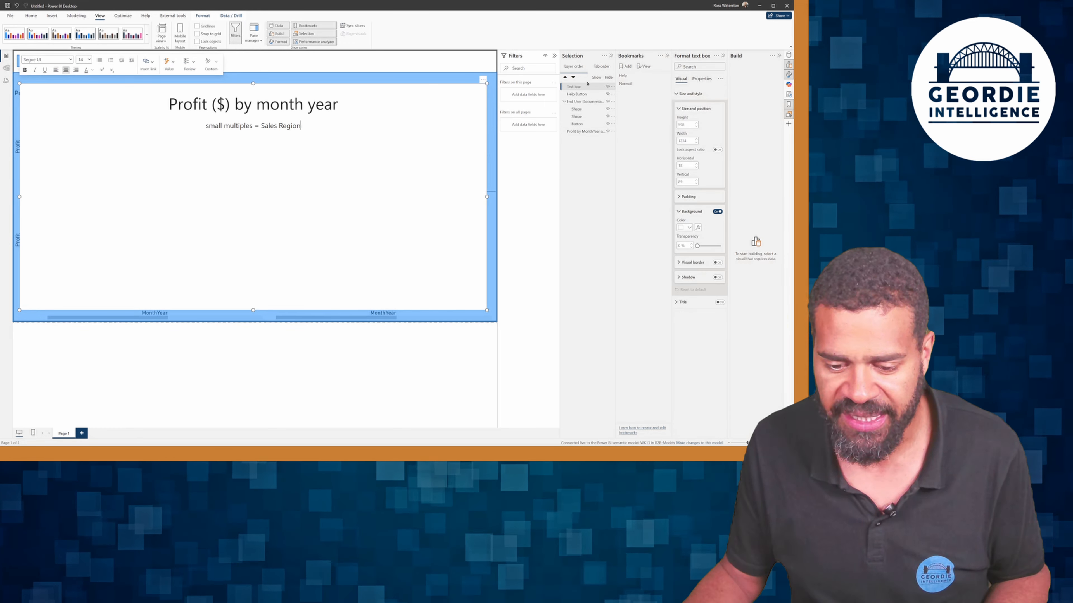
{"action": "left_click_drag", "start_coordinate": [587, 84], "coordinate": [586, 109]}
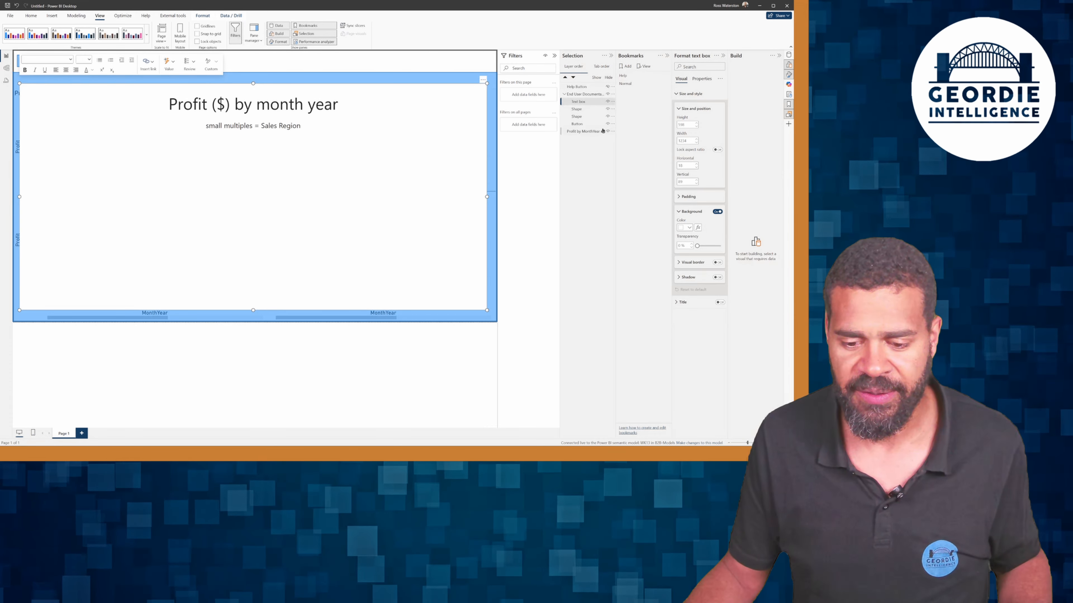
{"action": "left_click_drag", "start_coordinate": [577, 124], "coordinate": [578, 101]}
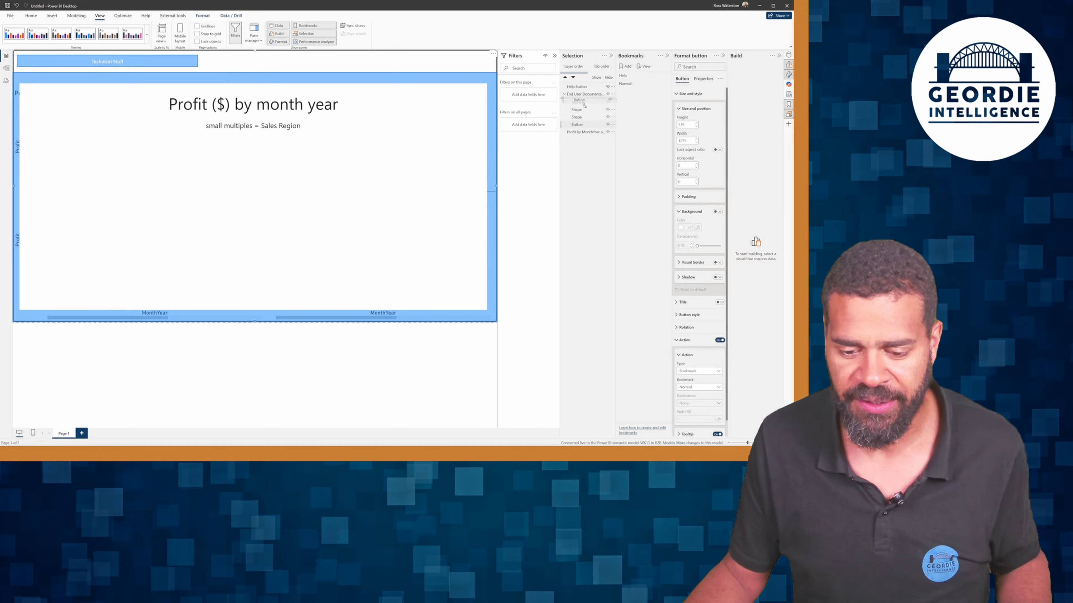
Step: Test the finished toggle by repeatedly opening the documentation overlay with the Help Button and closing it with the overlay button
{"action": "left_click", "coordinate": [446, 85], "text": "ctrl"}
{"action": "left_click", "coordinate": [482, 65], "text": "ctrl"}
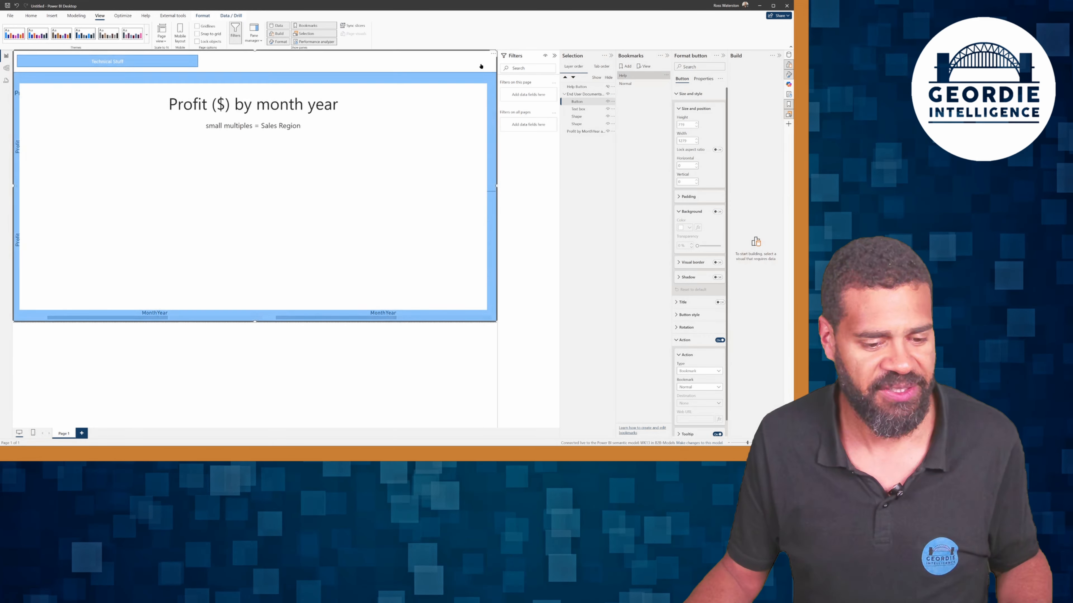
{"action": "left_click", "coordinate": [481, 65], "text": "ctrl"}
{"action": "left_click", "coordinate": [481, 66], "text": "ctrl"}
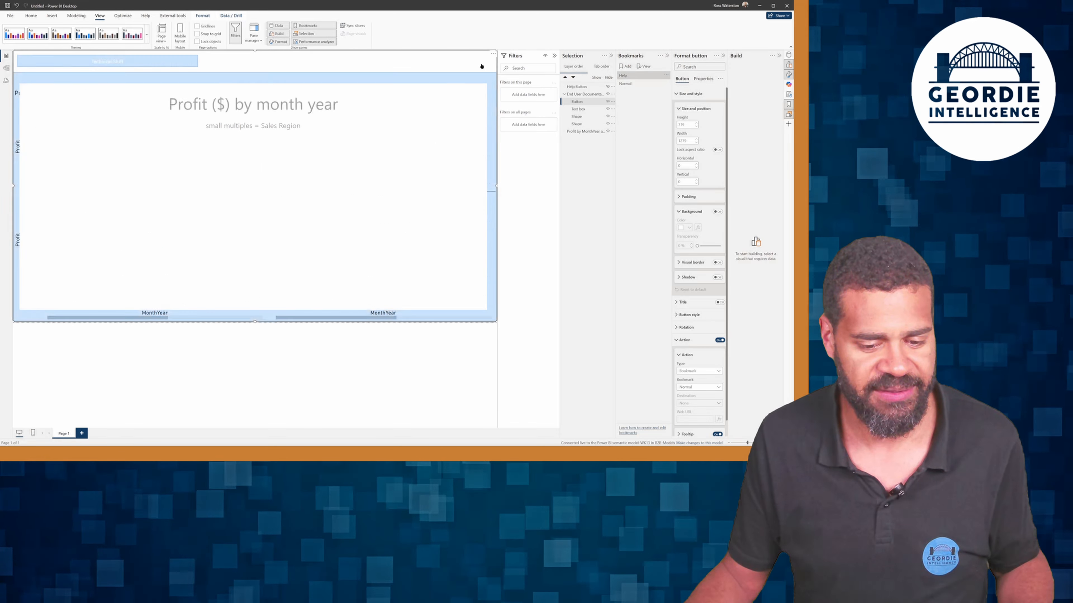
{"action": "left_click", "coordinate": [482, 66], "text": "ctrl"}
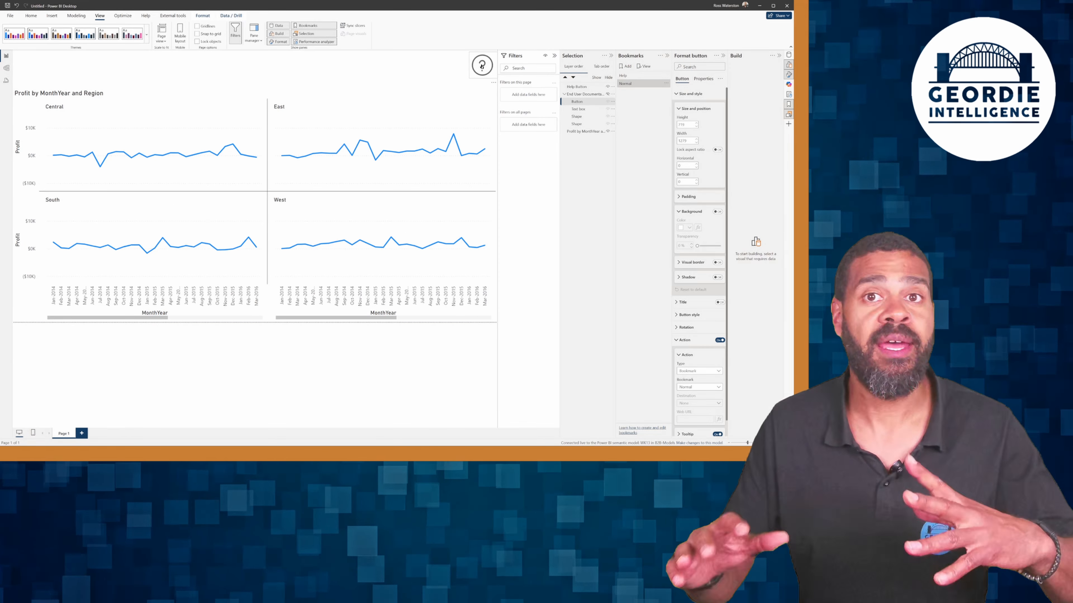